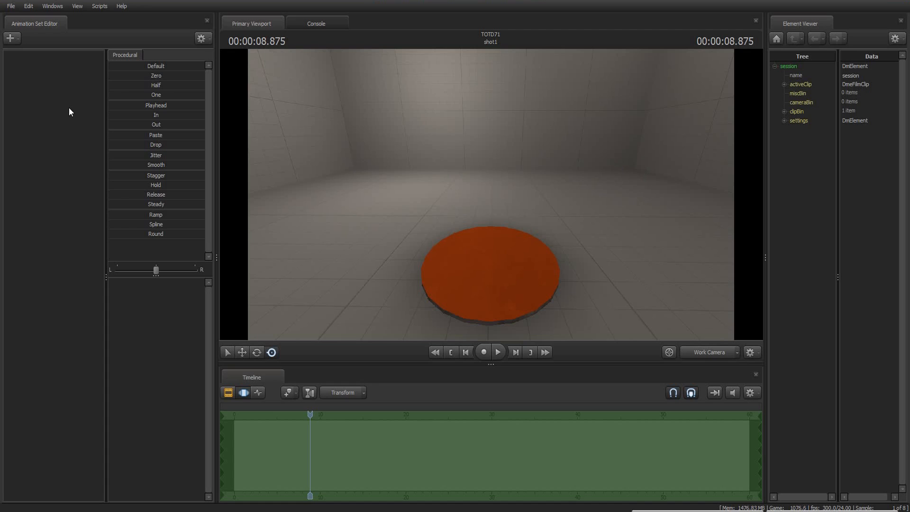
Step: Add an animation set for a new model using player\hwm\demo.mdl
right_click(45, 111)
click(88, 133)
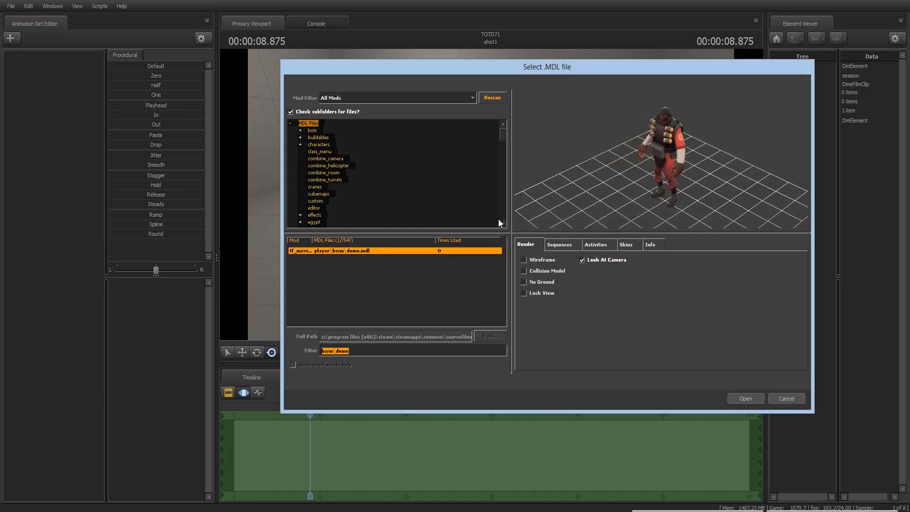
click(741, 401)
Step: Move the whole demo1 model back so that it stands on the orange disc, and commit the change
click(58, 57)
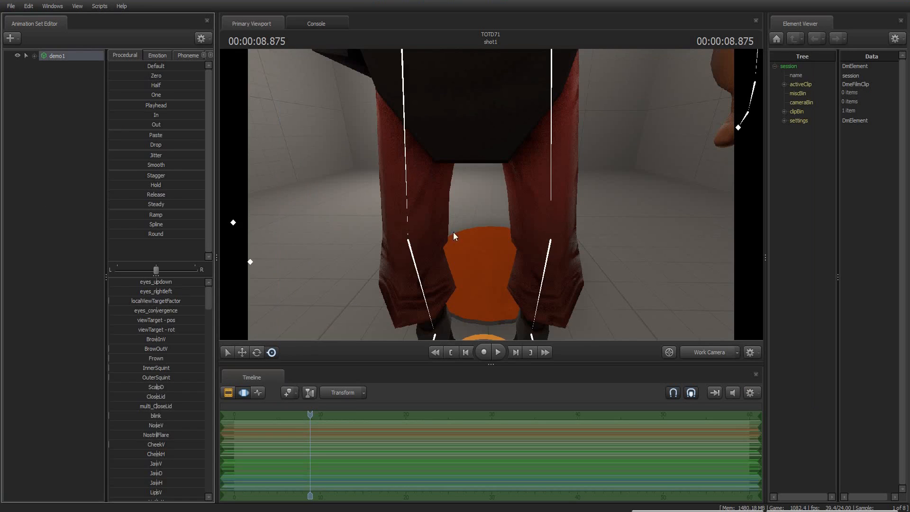
drag(495, 231, 489, 277)
key(w)
drag(491, 195, 491, 198)
key(ctrl)
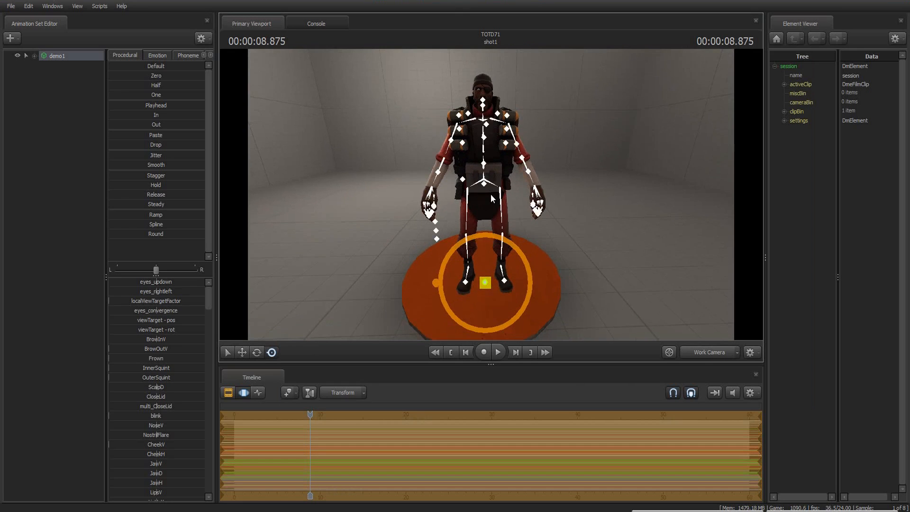
ctrl+click(491, 194)
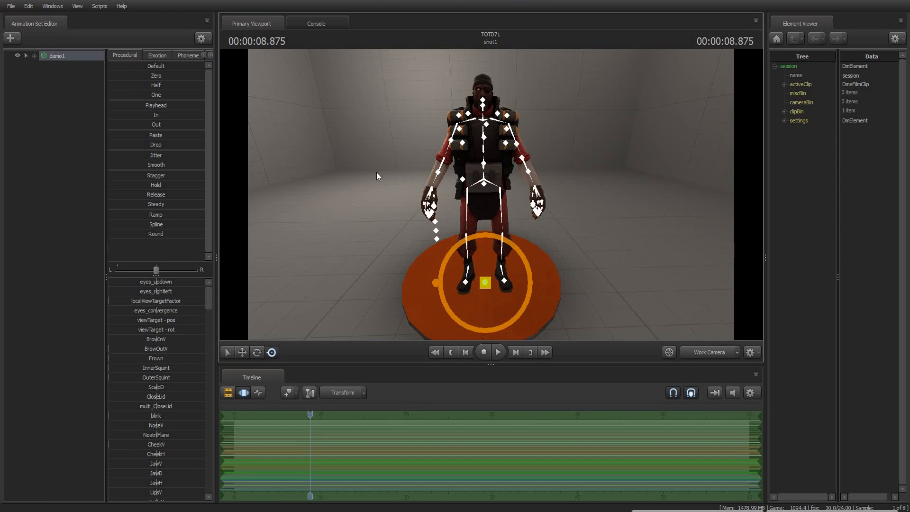
Step: Open the sequence import for the demo1 model and turn the preview character to face forward
drag(376, 173, 350, 199)
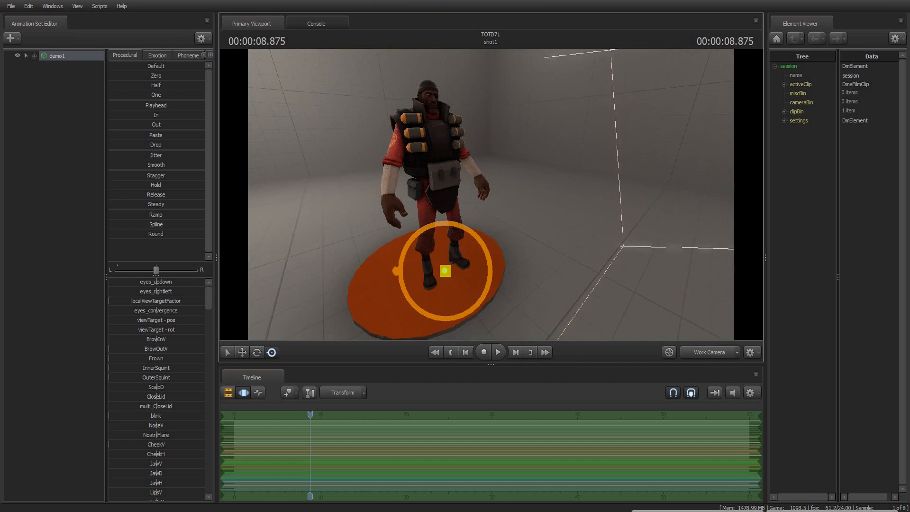
drag(492, 194, 491, 194)
key(ctrl)
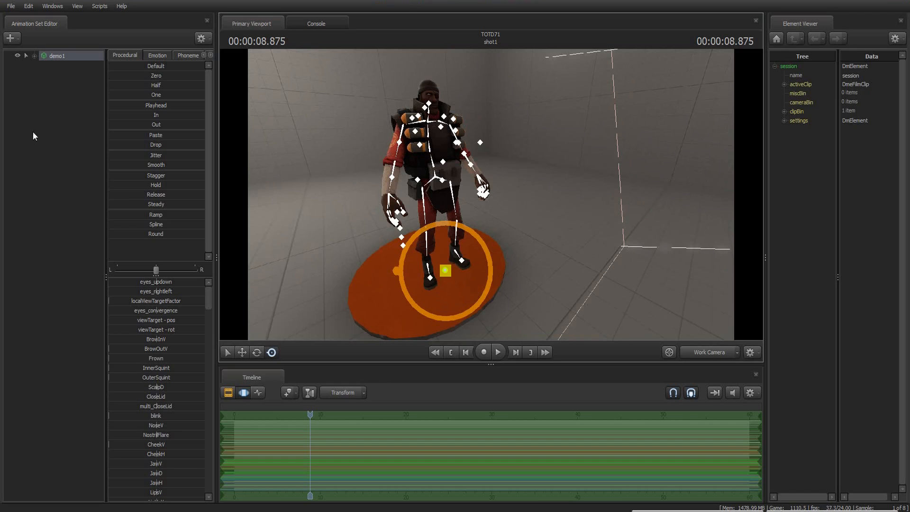
right_click(53, 58)
mouse_move(82, 141)
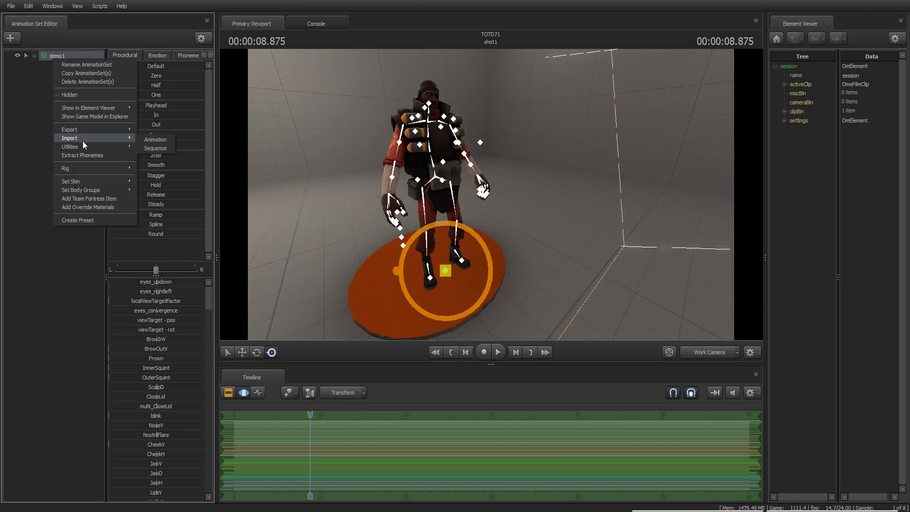
click(151, 147)
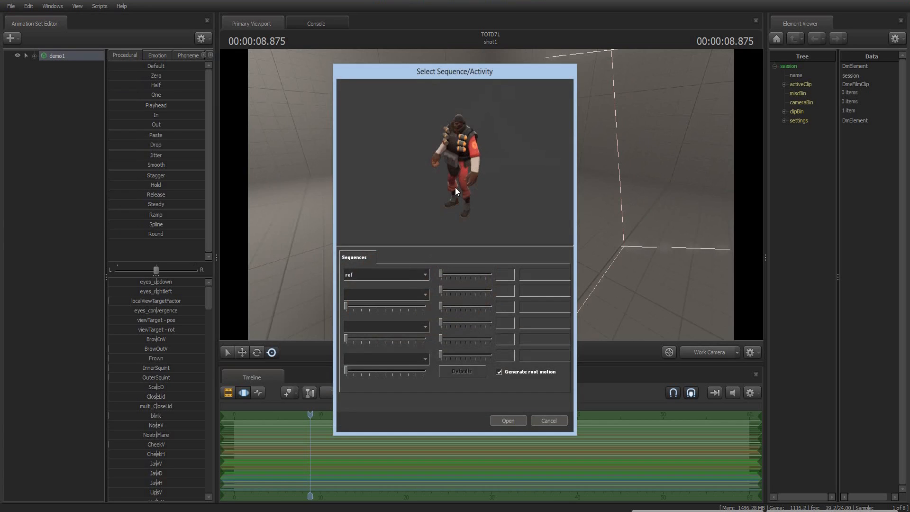
drag(455, 187, 454, 168)
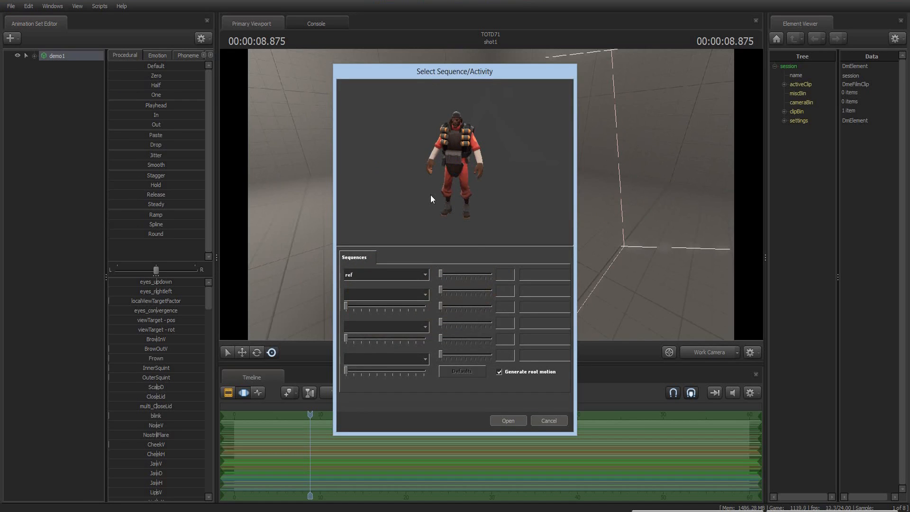
mouse_move(461, 166)
right_down()
mouse_move(482, 245)
mouse_move(455, 169)
right_up()
drag(455, 182, 451, 164)
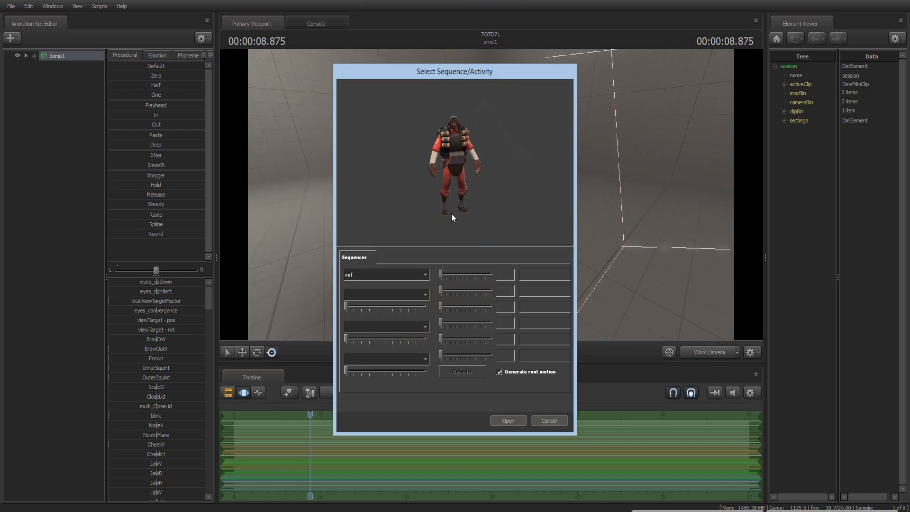
Step: Import the run_PRIMARY sequence onto demo1 with root motion generation enabled, and commit the pose
click(424, 275)
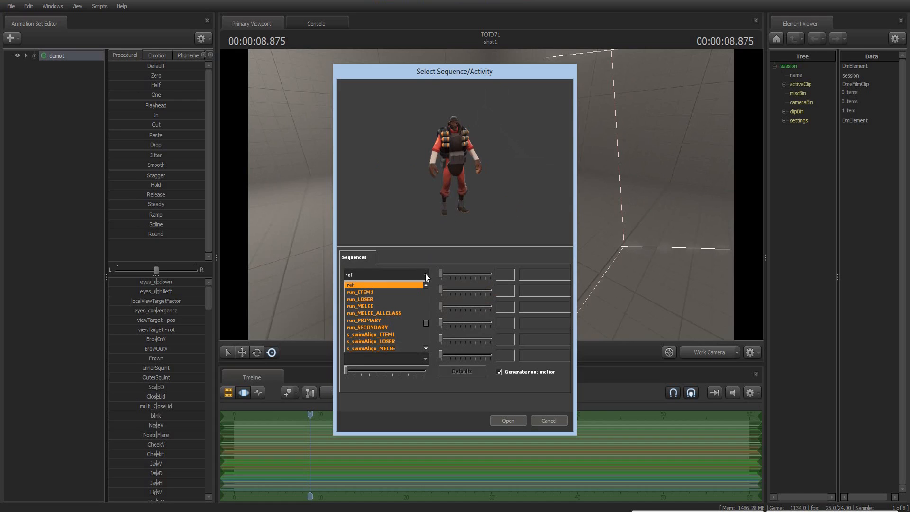
drag(428, 323, 429, 301)
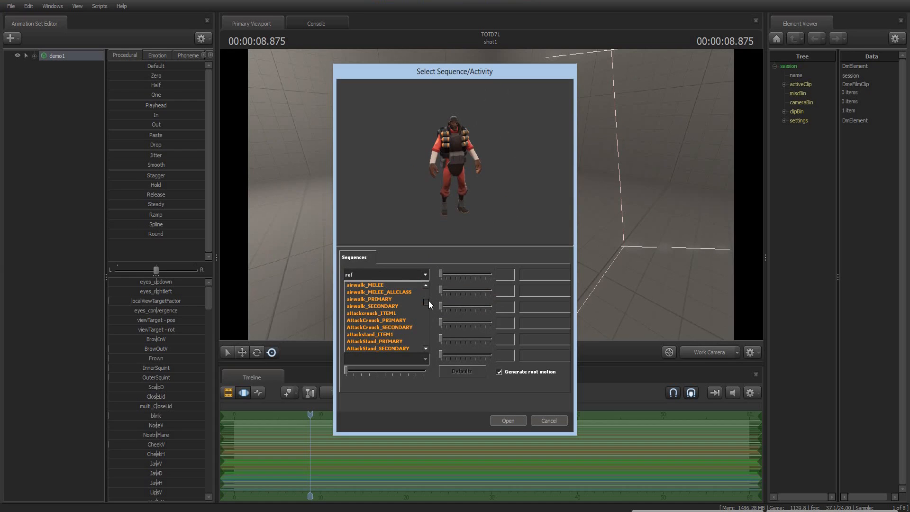
drag(428, 301, 428, 304)
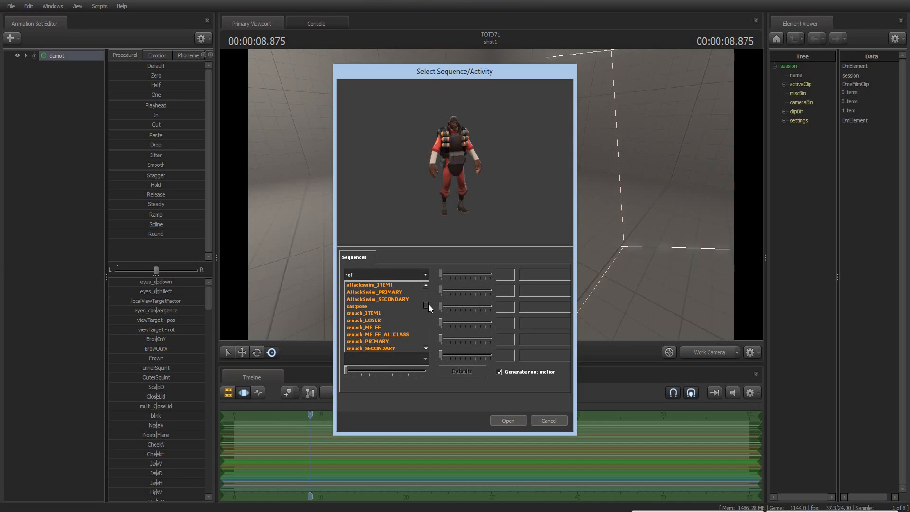
drag(429, 303, 428, 305)
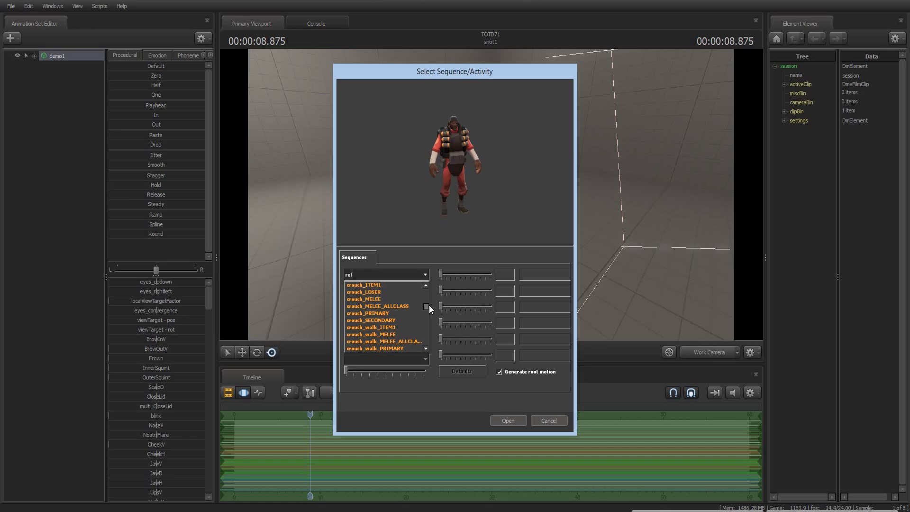
drag(428, 306, 430, 323)
click(397, 333)
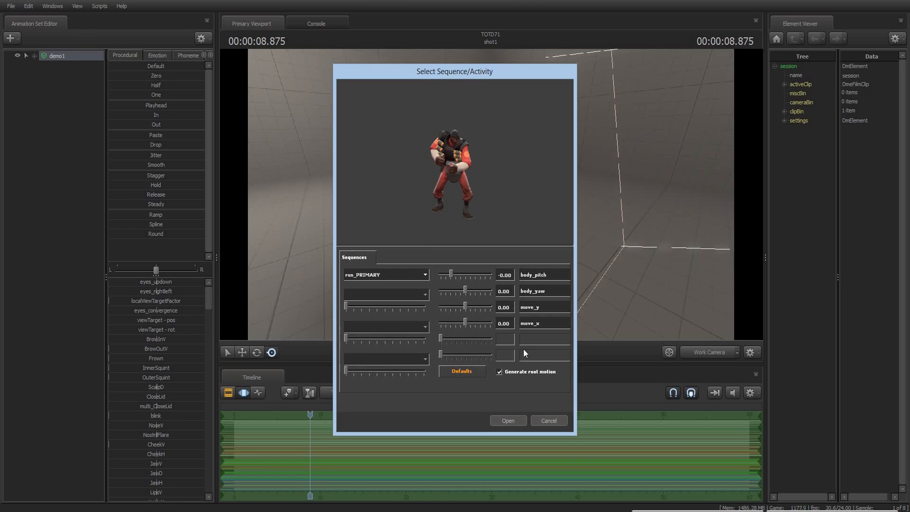
click(508, 420)
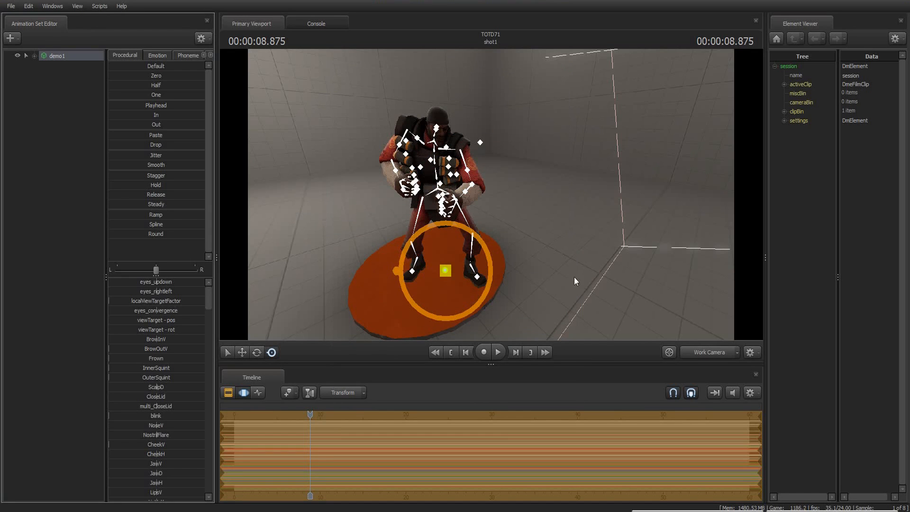
key(Return)
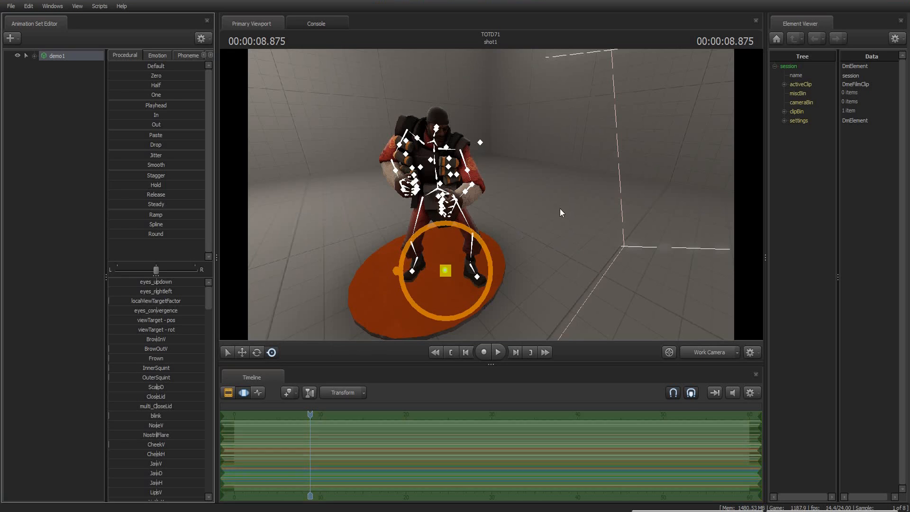
Step: Play back the shot to check the imported pose and return the playhead to the start
drag(559, 208, 491, 195)
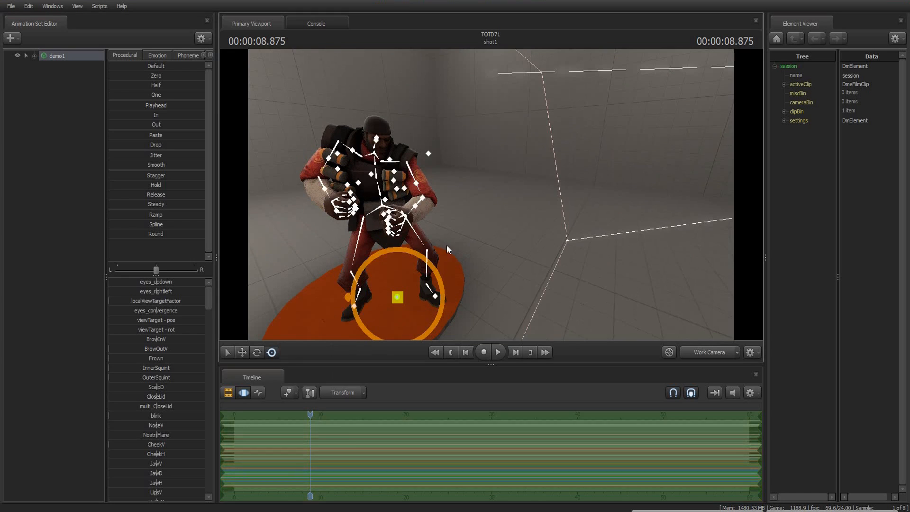
click(496, 351)
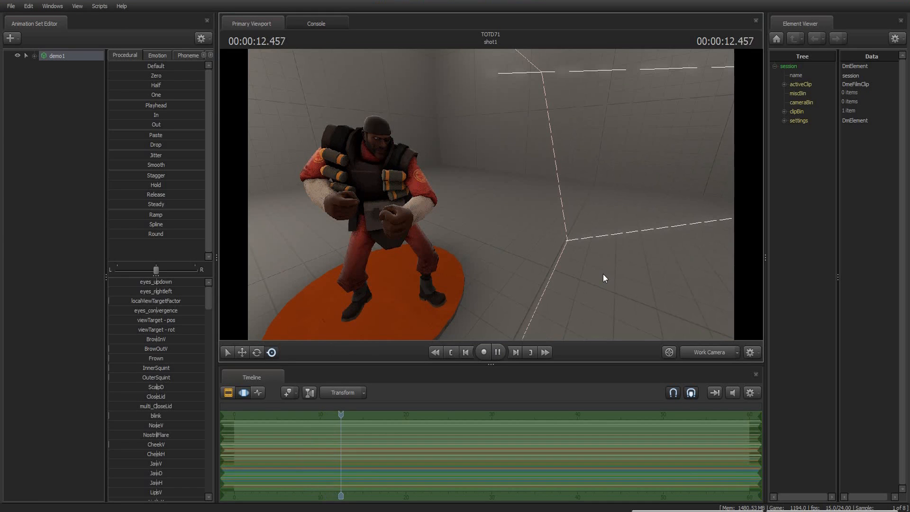
key(space)
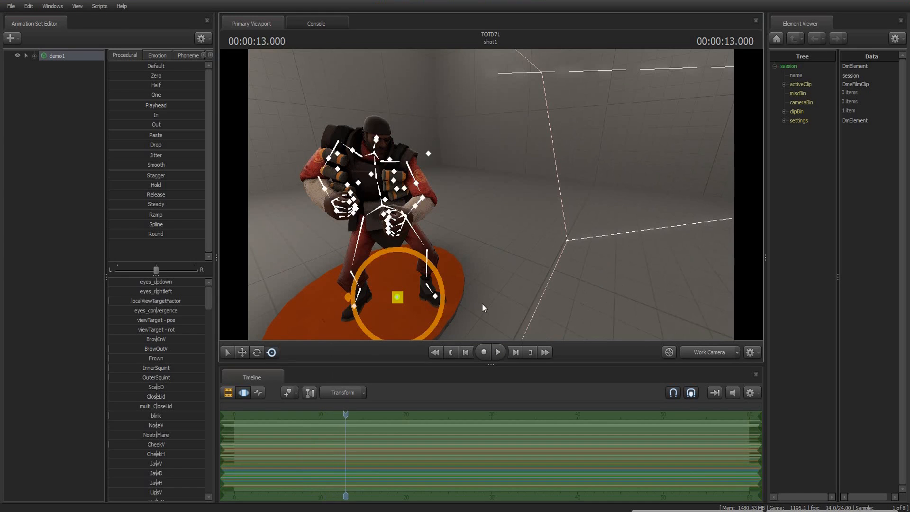
key(Home)
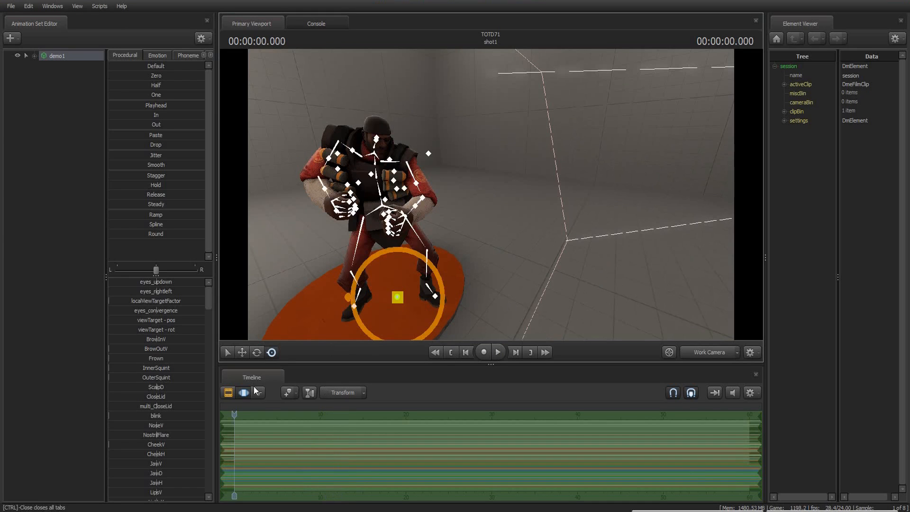
Step: Switch to the Clip Editor and add an animation set for the model weapons\w_models\w_grenadelauncher.mdl
click(228, 392)
key(a)
drag(491, 195, 536, 211)
key(d)
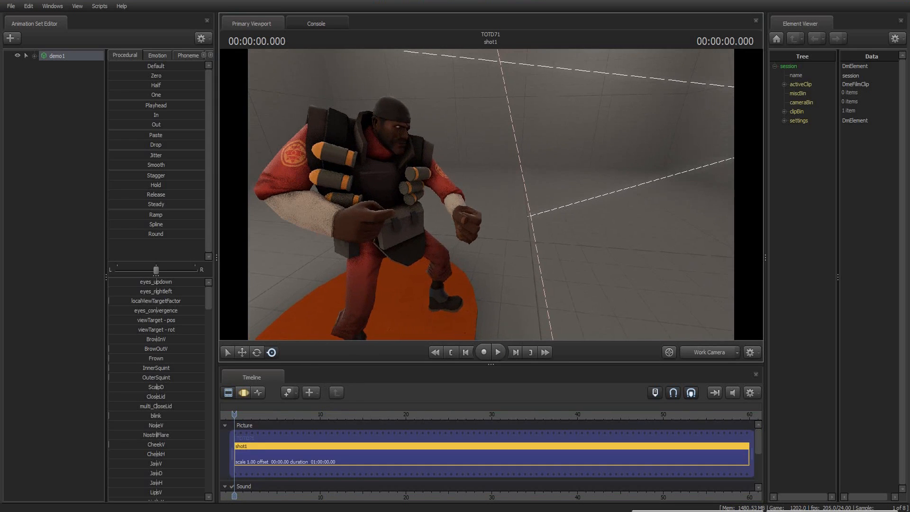
right_click(63, 118)
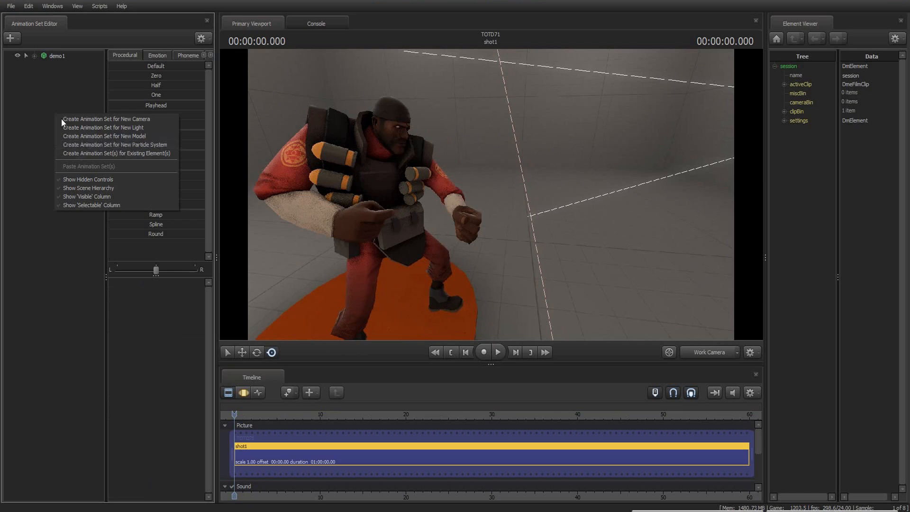
click(86, 137)
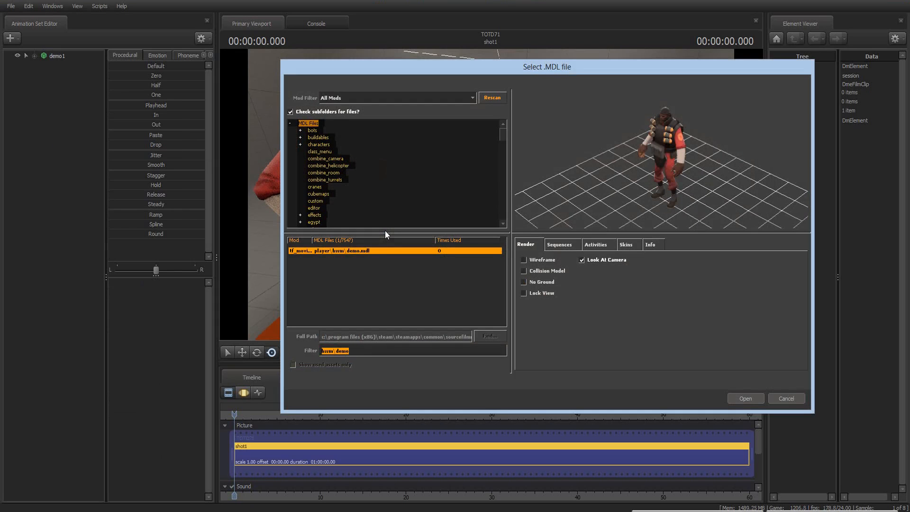
text(grenad)
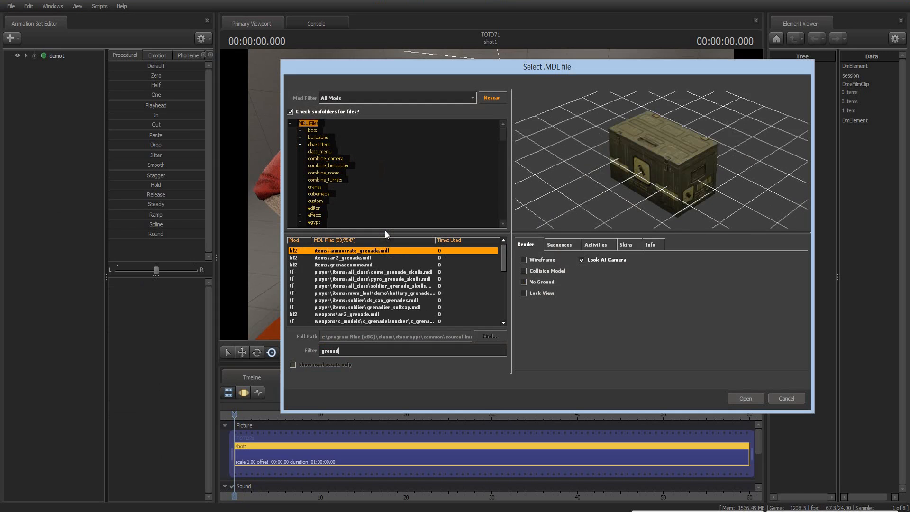
text(el)
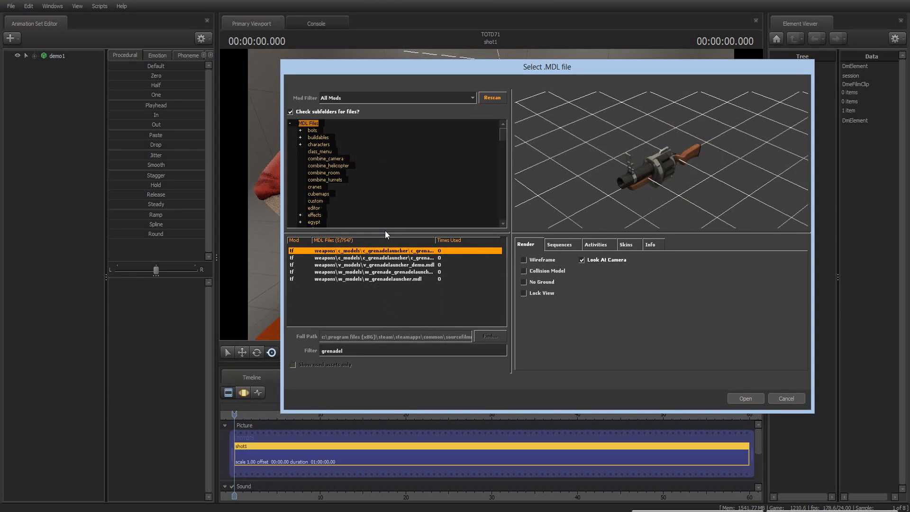
click(403, 279)
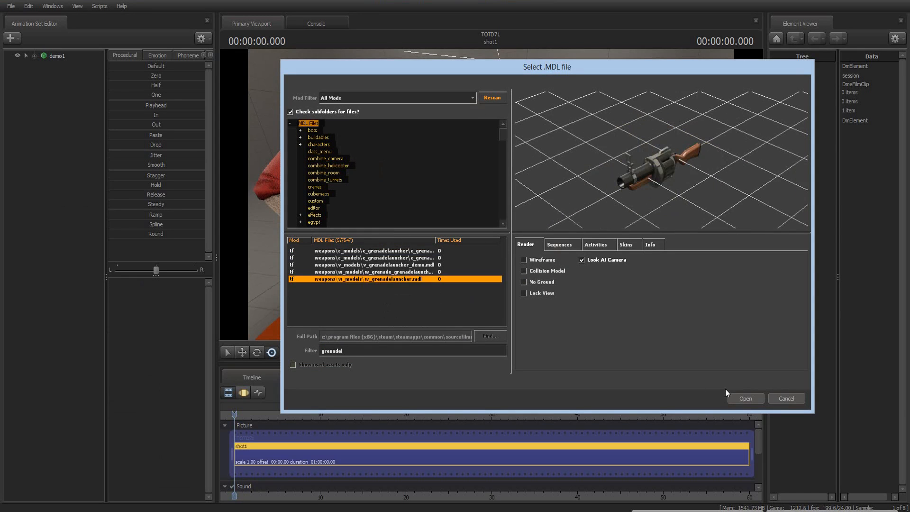
click(748, 398)
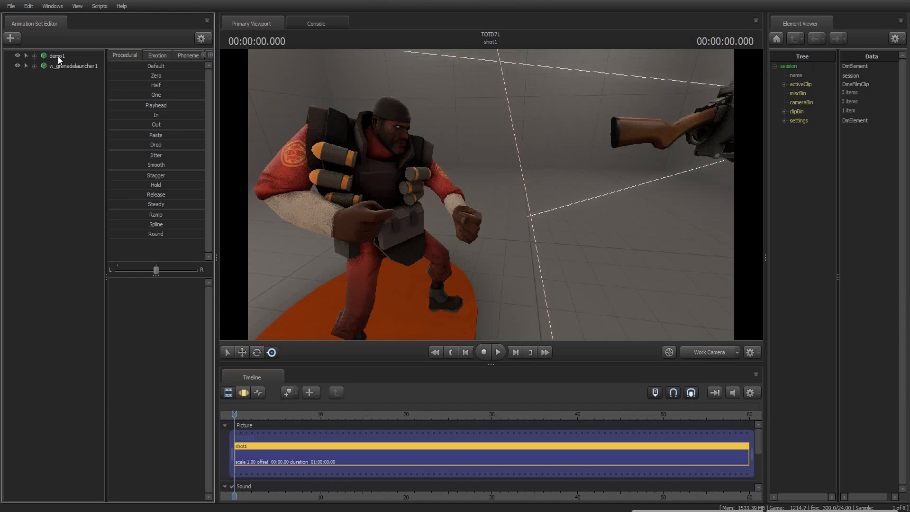
Step: Lock the grenade launcher's weapon_bone to demo1's weapon_bone
click(34, 56)
click(34, 136)
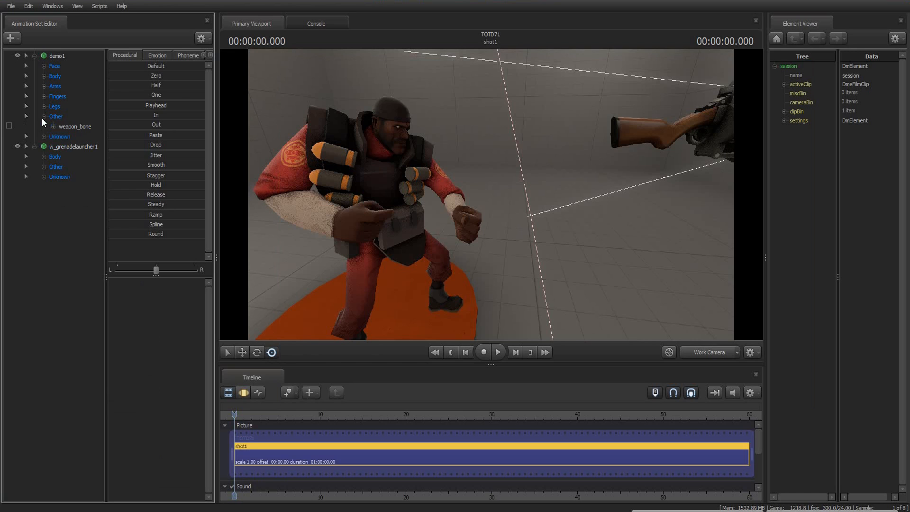
click(43, 116)
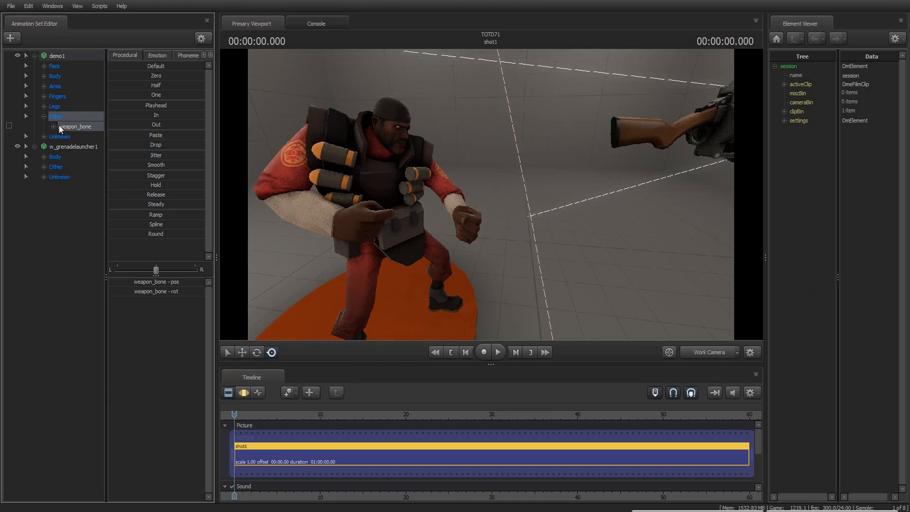
click(43, 166)
click(81, 176)
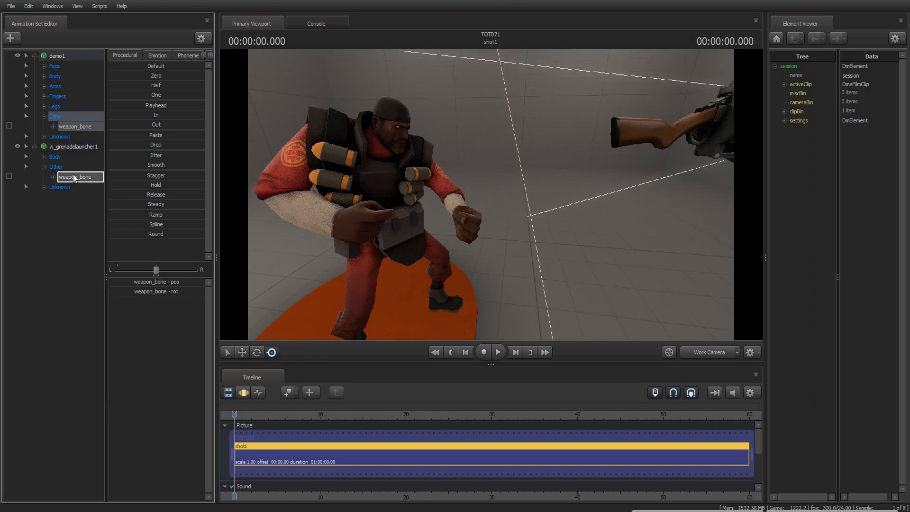
Step: Apply the Default procedural preset at full strength to all w_grenadelauncher1 controls in the Motion Editor, commit it, and view the weapon's fit
click(70, 147)
click(245, 393)
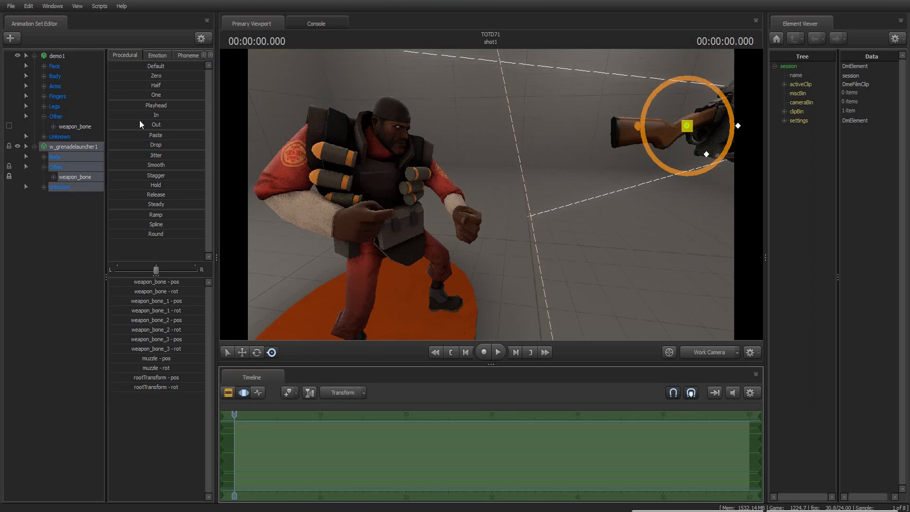
drag(111, 69, 256, 65)
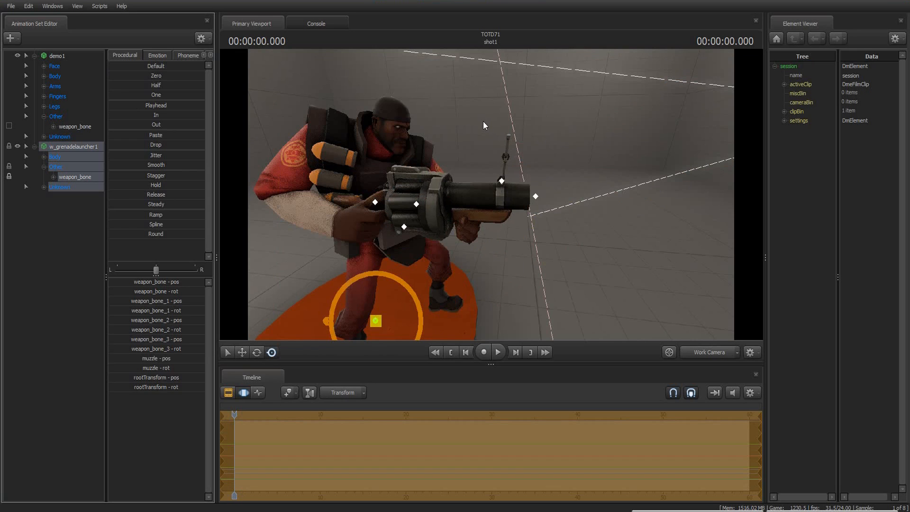
key(Return)
key(w)
drag(558, 142, 492, 194)
key(d)
key(s)
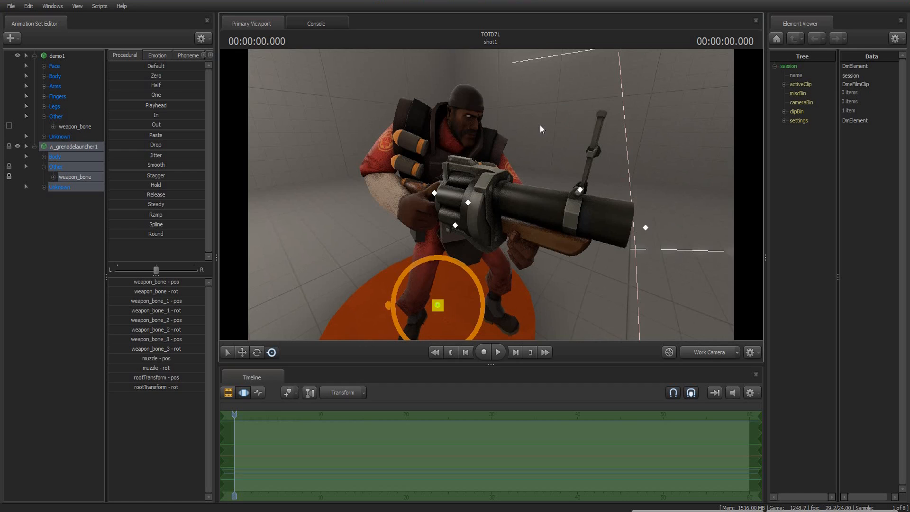
drag(523, 123, 533, 128)
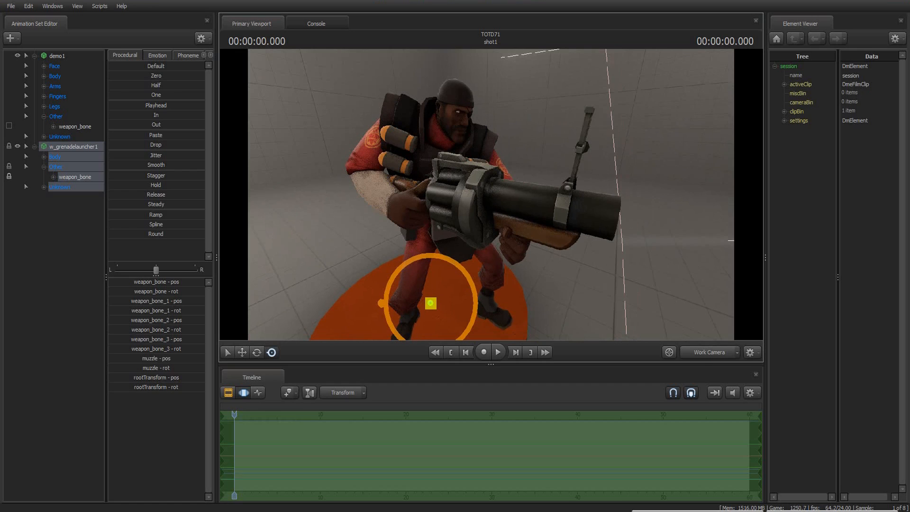
click(56, 57)
right_click(56, 57)
mouse_move(95, 147)
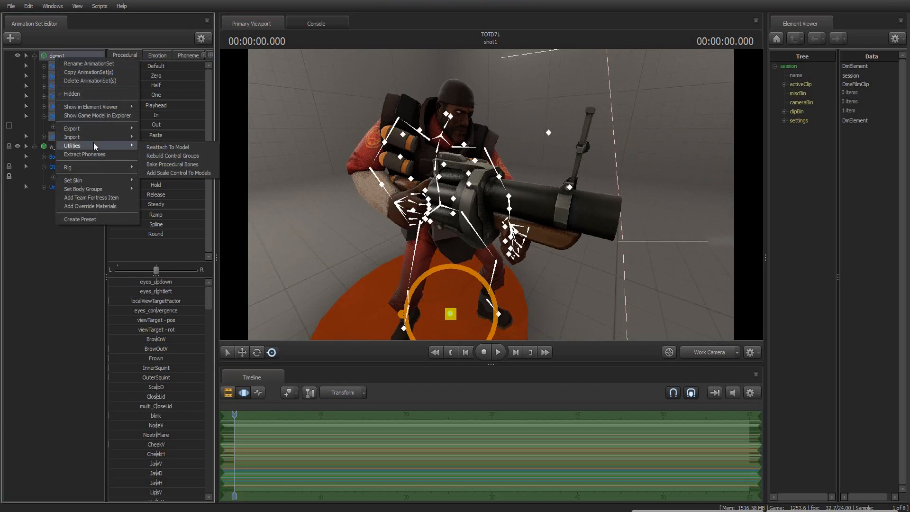
click(163, 147)
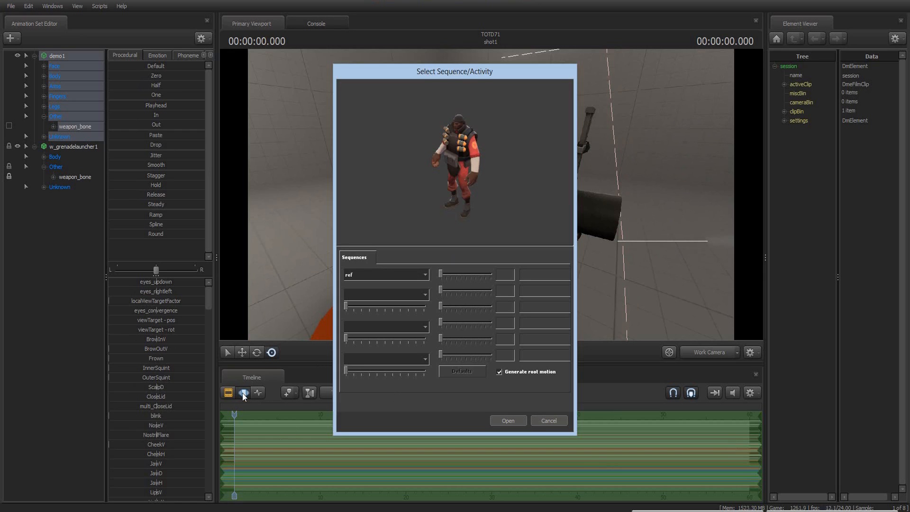
click(552, 424)
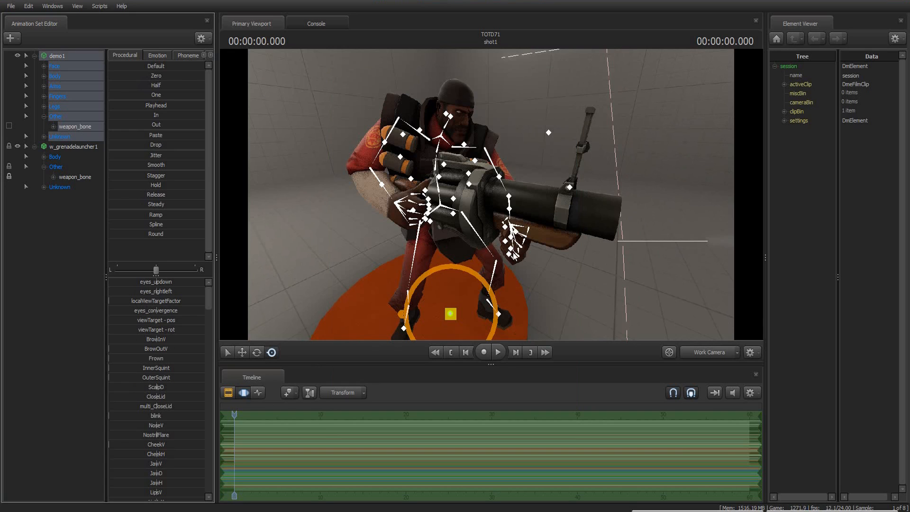
Step: Import the run_SECONDARY sequence onto demo1 after comparing it with run_PRIMARY, and play the shot briefly to check the pose
right_click(55, 56)
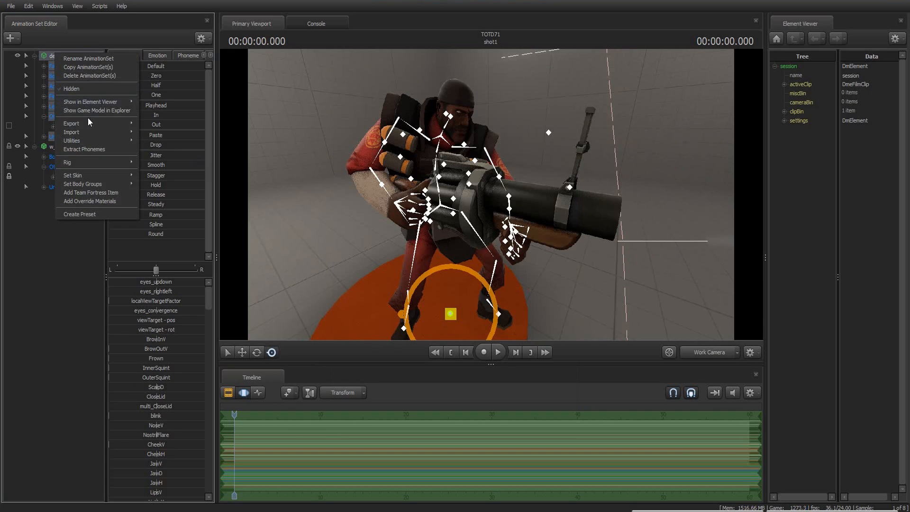
mouse_move(88, 134)
click(158, 142)
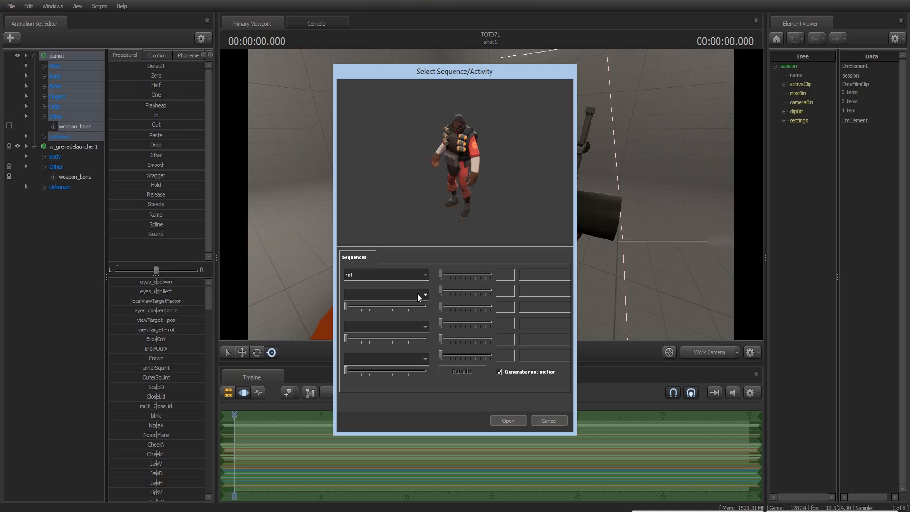
click(425, 275)
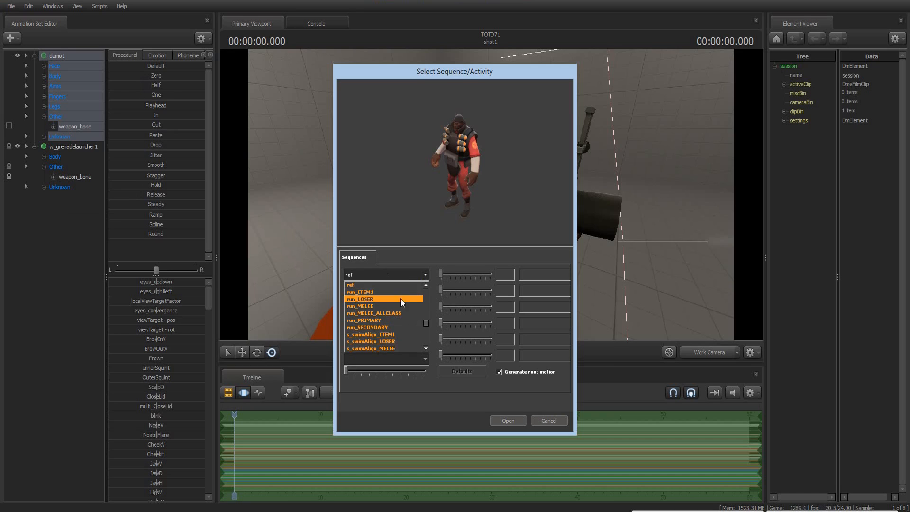
click(394, 328)
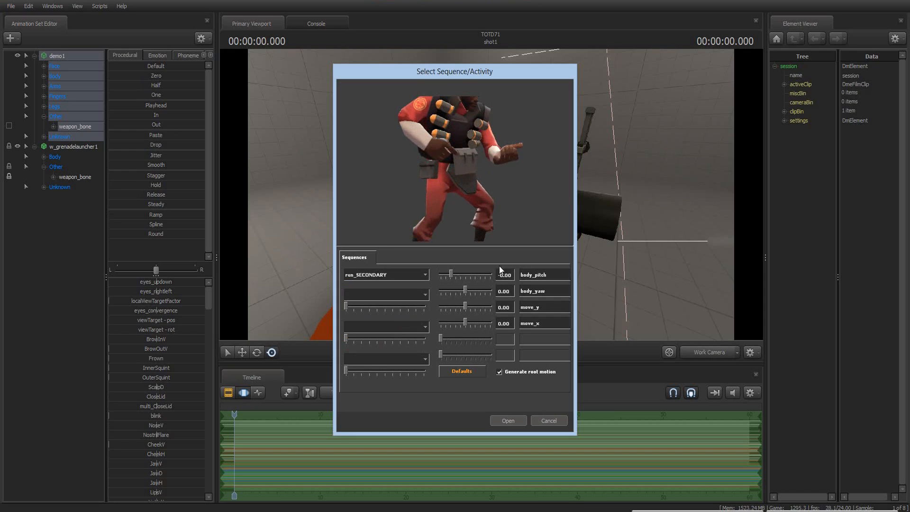
click(399, 275)
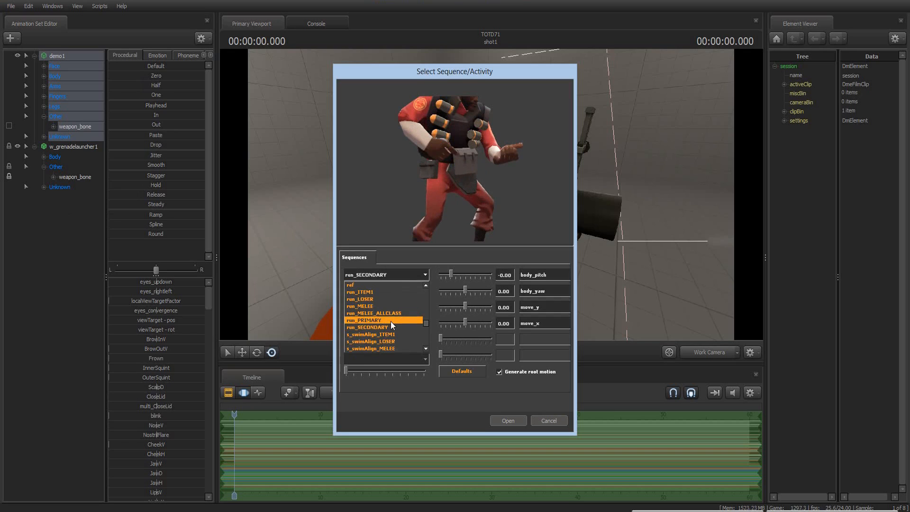
click(392, 320)
click(412, 275)
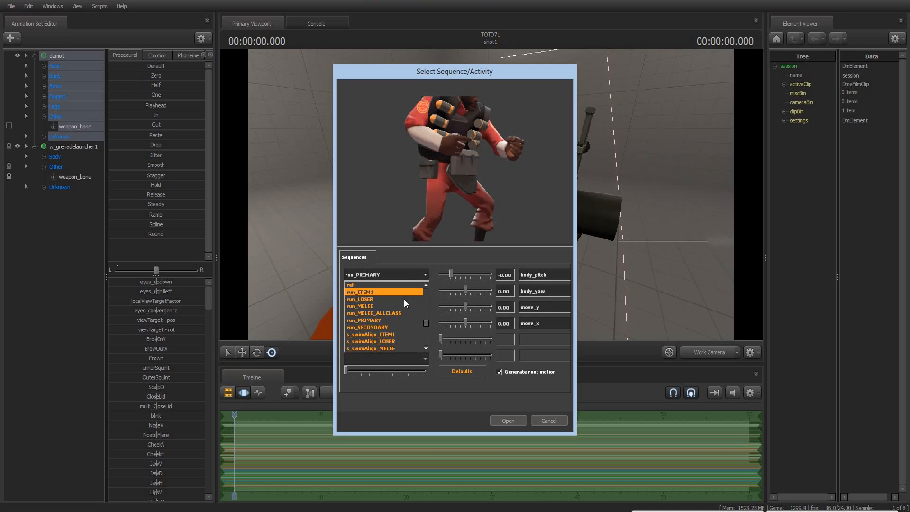
click(399, 326)
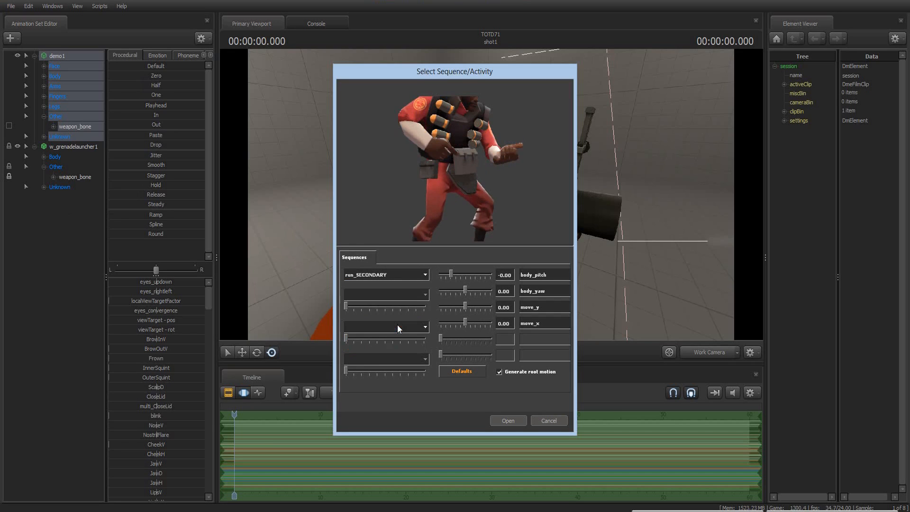
click(504, 421)
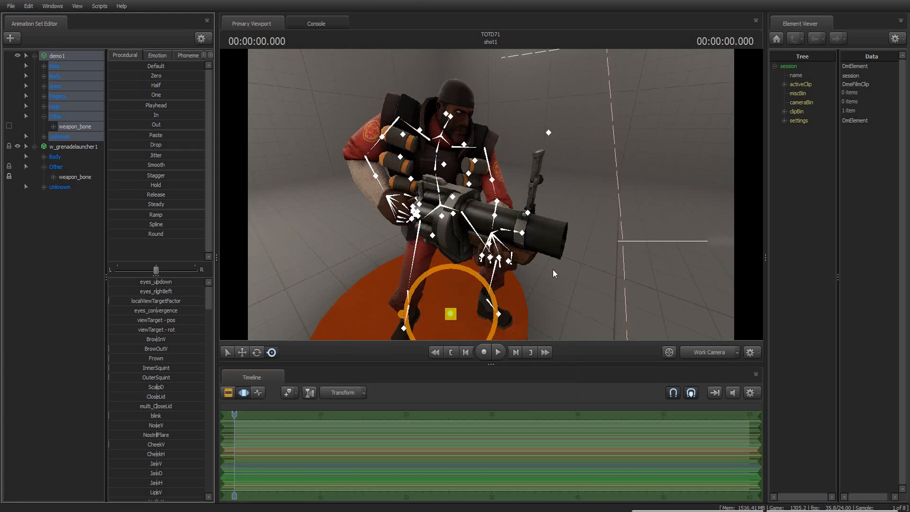
key(space)
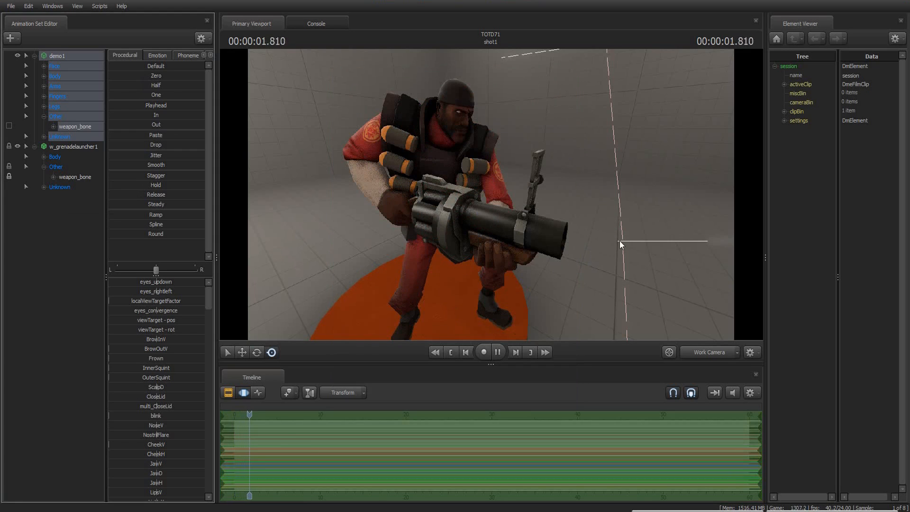
key(space)
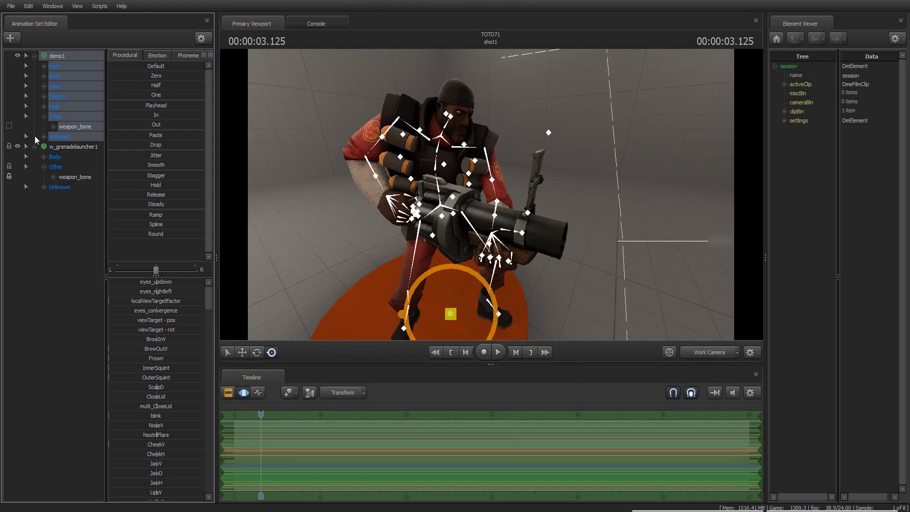
Step: Import the run_SECONDARY sequence onto demo1 again with move_x set to 1.00
right_click(57, 60)
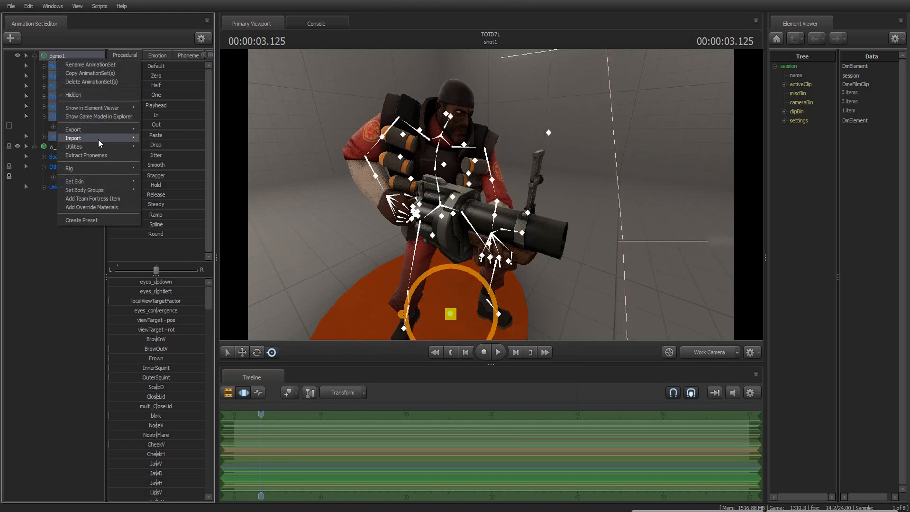
mouse_move(98, 142)
click(169, 149)
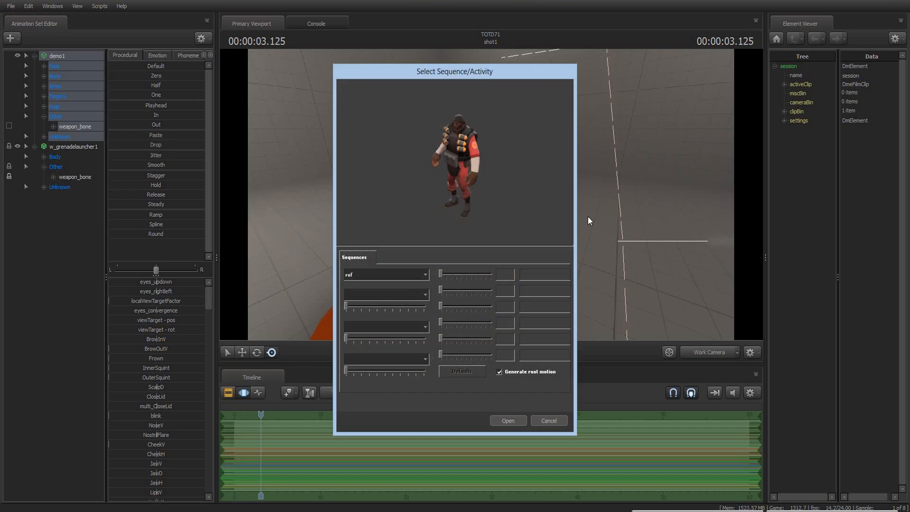
click(395, 275)
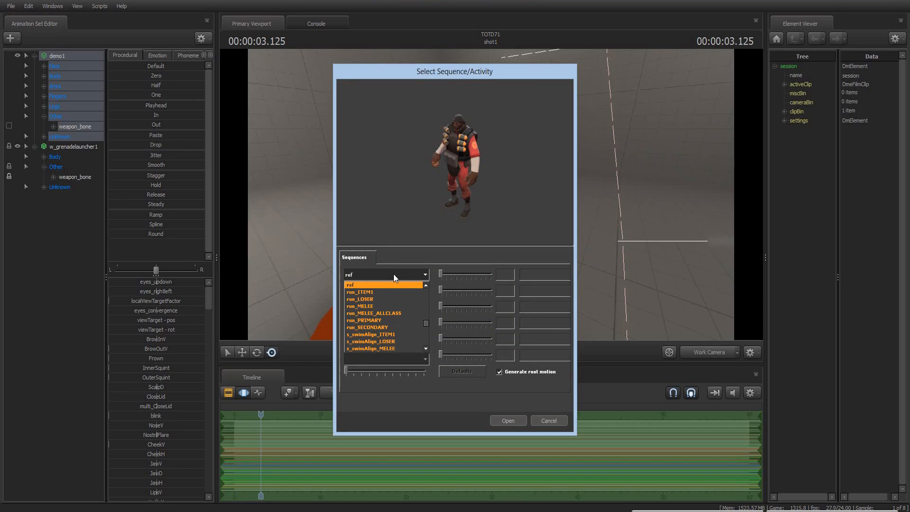
click(394, 328)
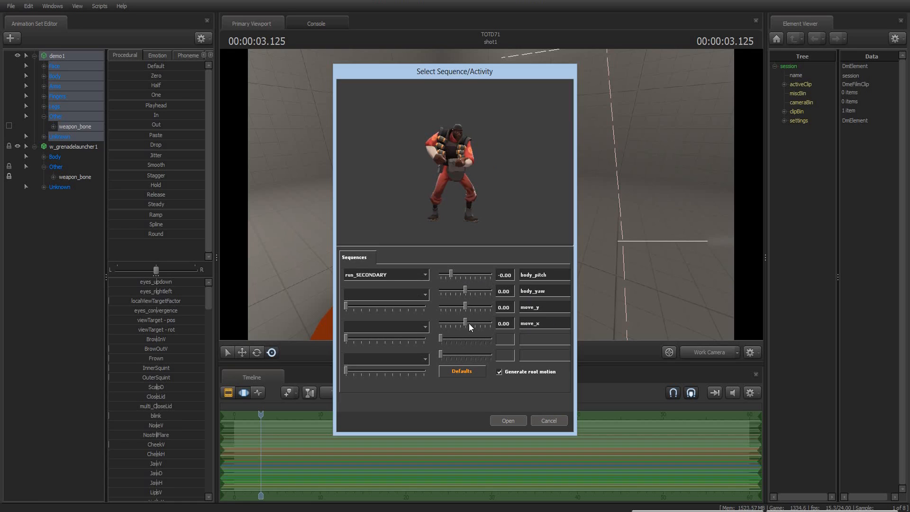
drag(470, 321, 478, 321)
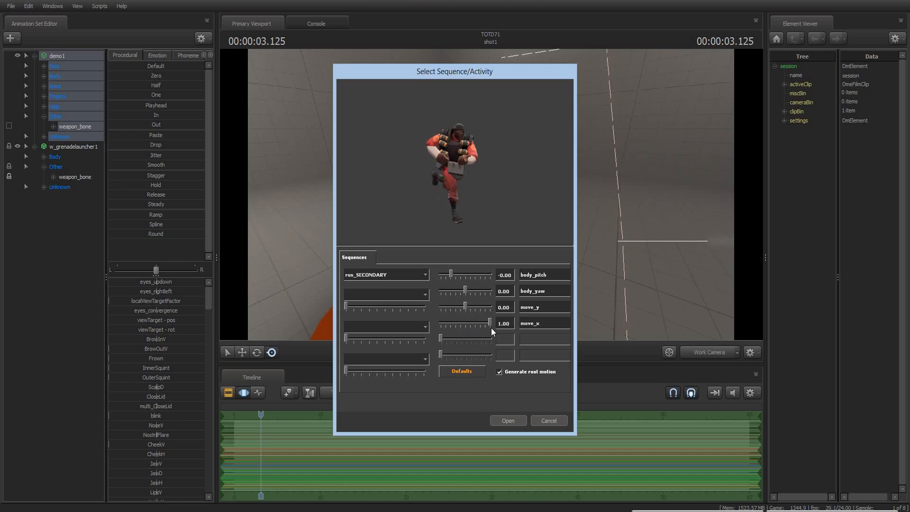
drag(489, 323, 428, 319)
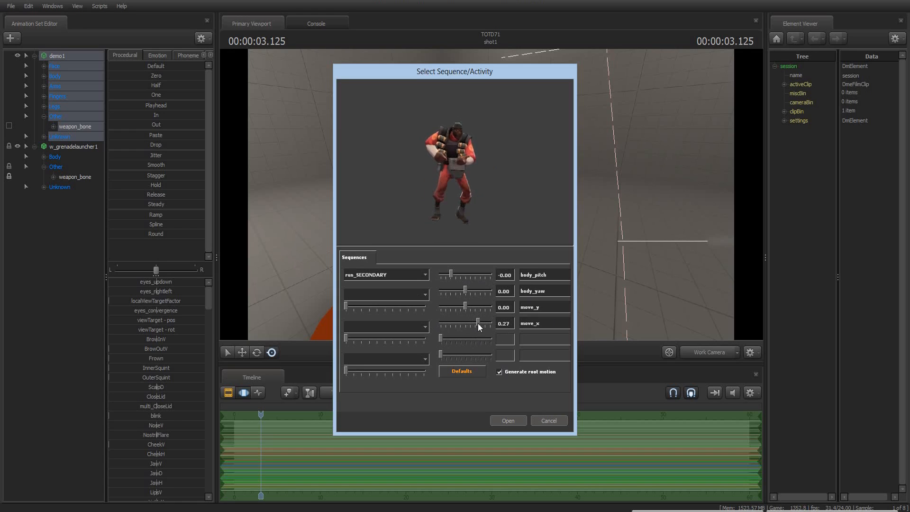
drag(477, 325, 450, 322)
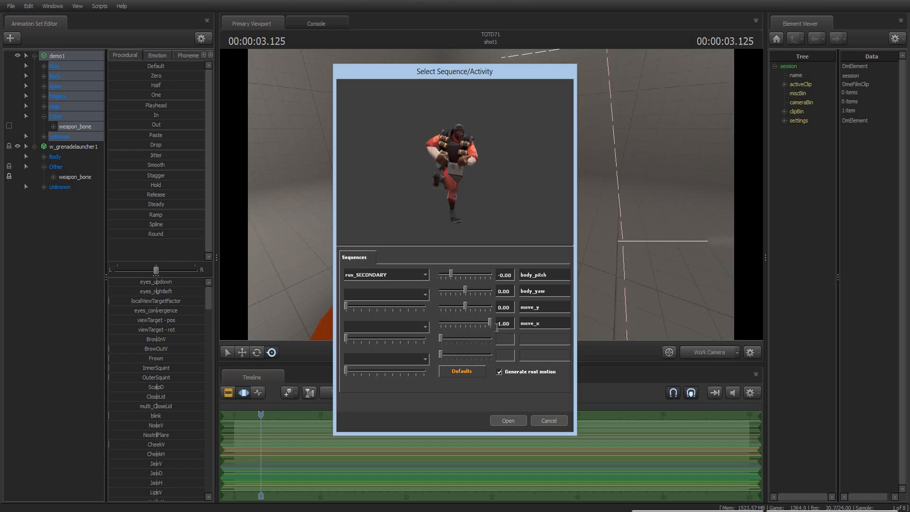
mouse_move(490, 324)
mouse_down()
mouse_move(476, 321)
mouse_move(508, 323)
mouse_up()
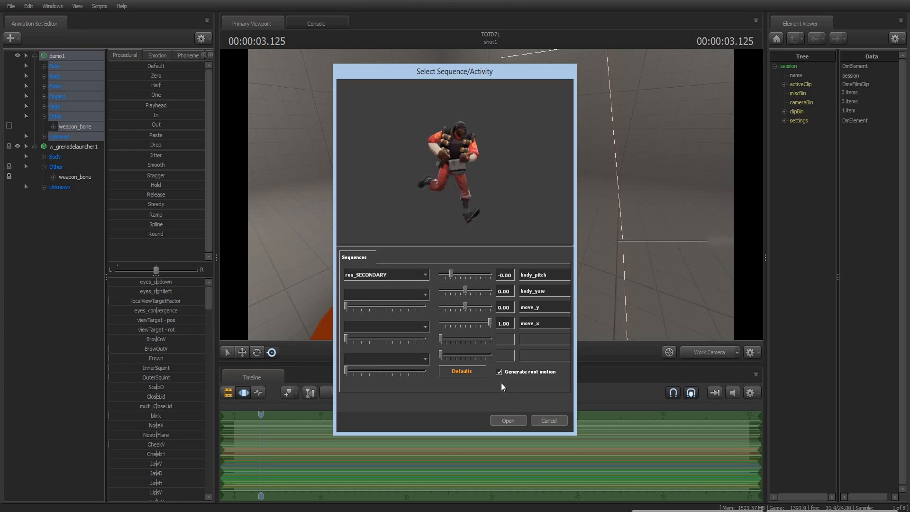
click(506, 420)
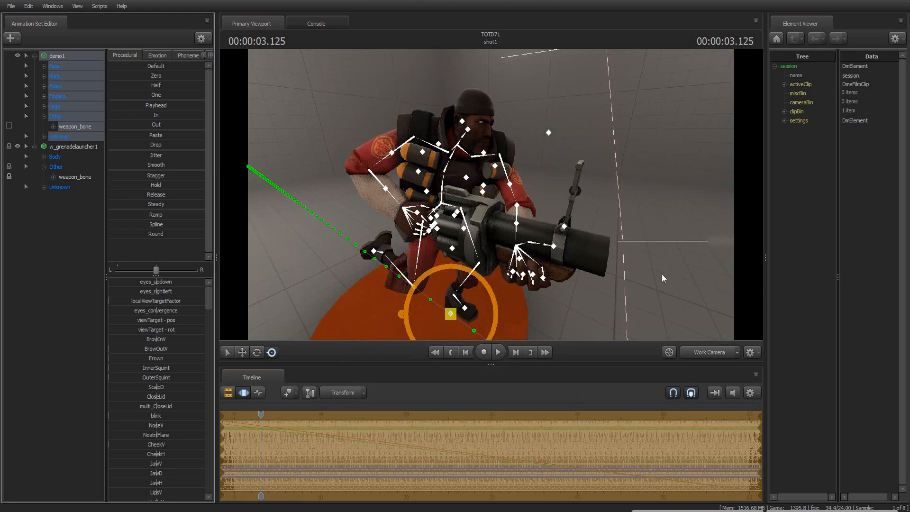
Step: Review the imported run in a wider view from the shot's start, scrub to about 3.17 s, and commit it
key(s)
drag(662, 274, 662, 275)
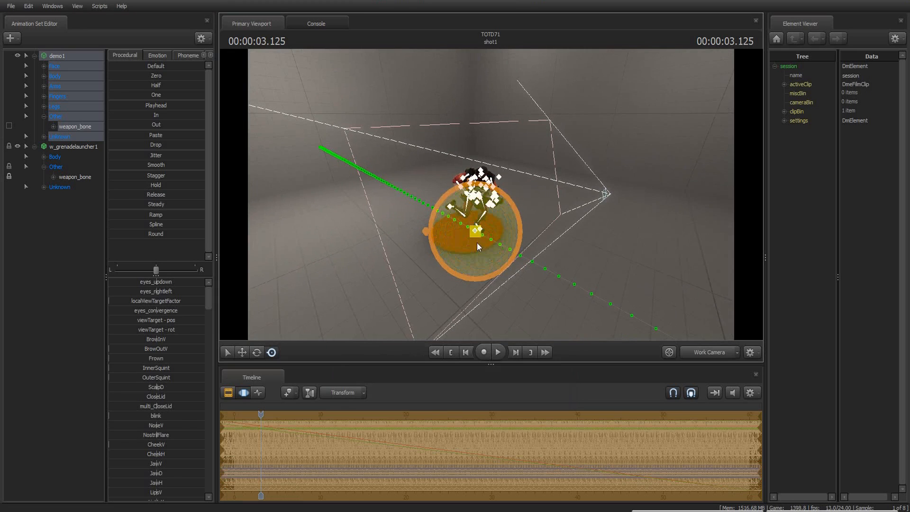
key(Home)
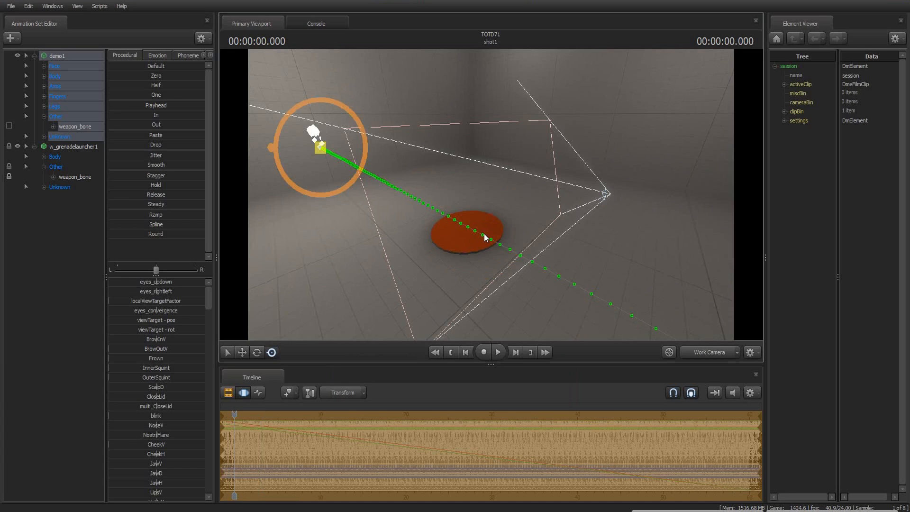
key(space)
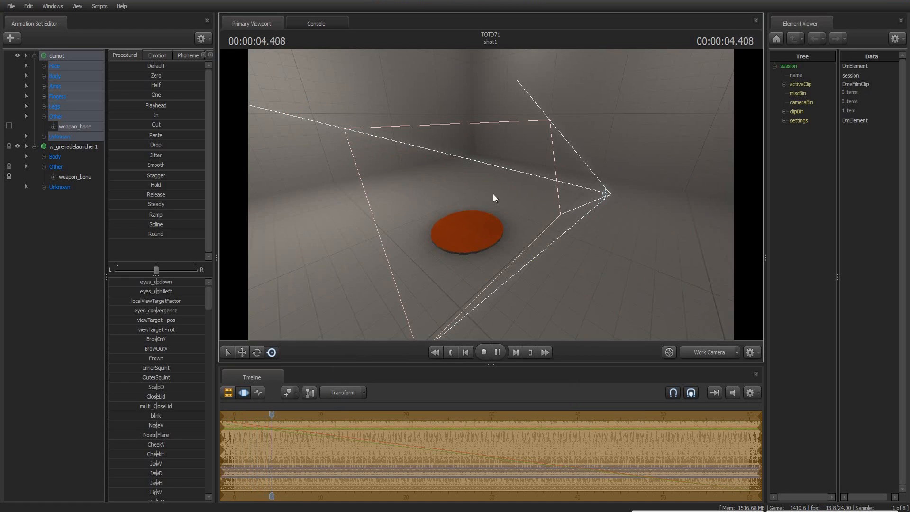
key(space)
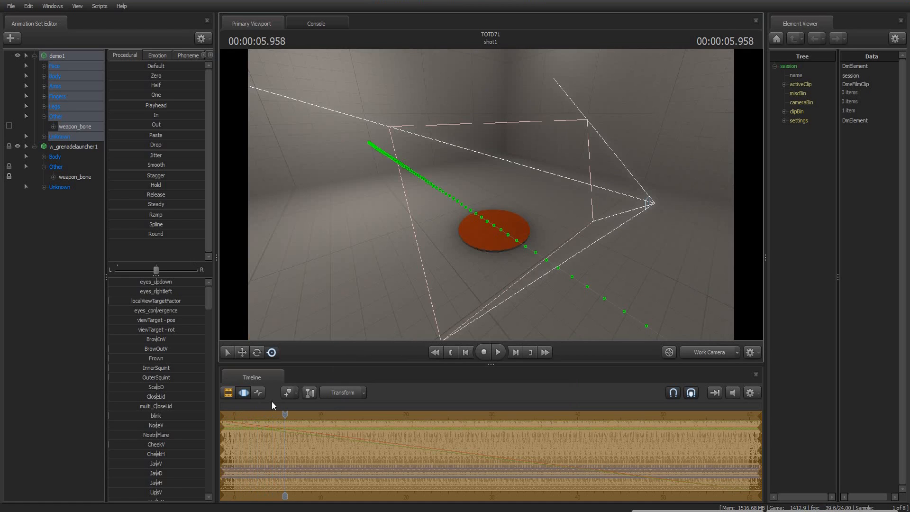
drag(288, 415, 262, 413)
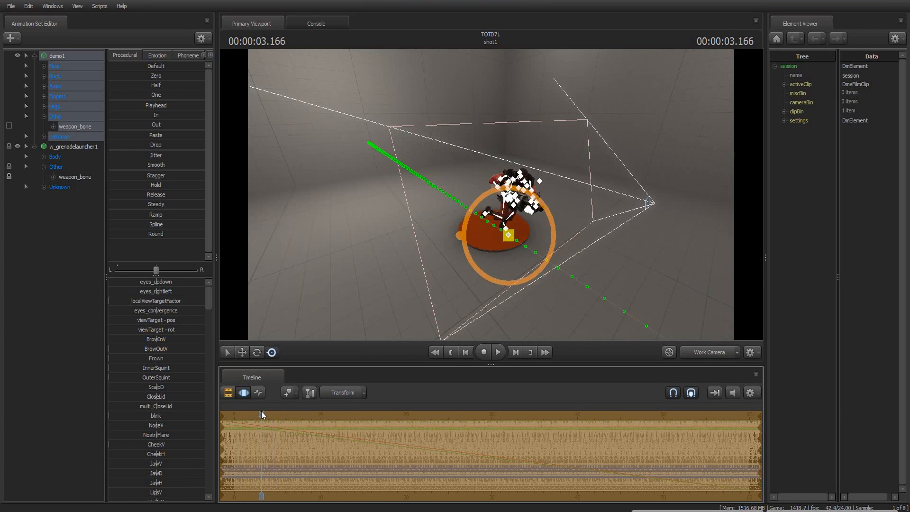
key(Escape)
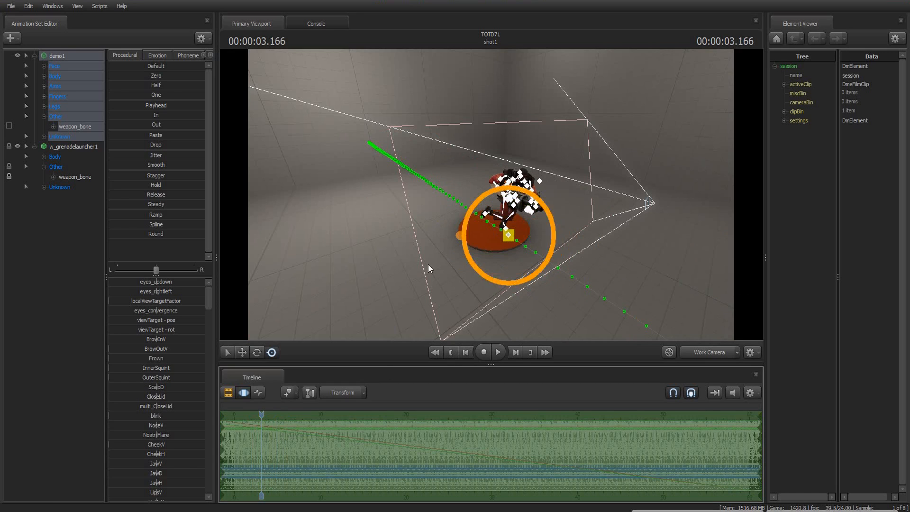
Step: Import the ref sequence onto demo1
right_click(56, 56)
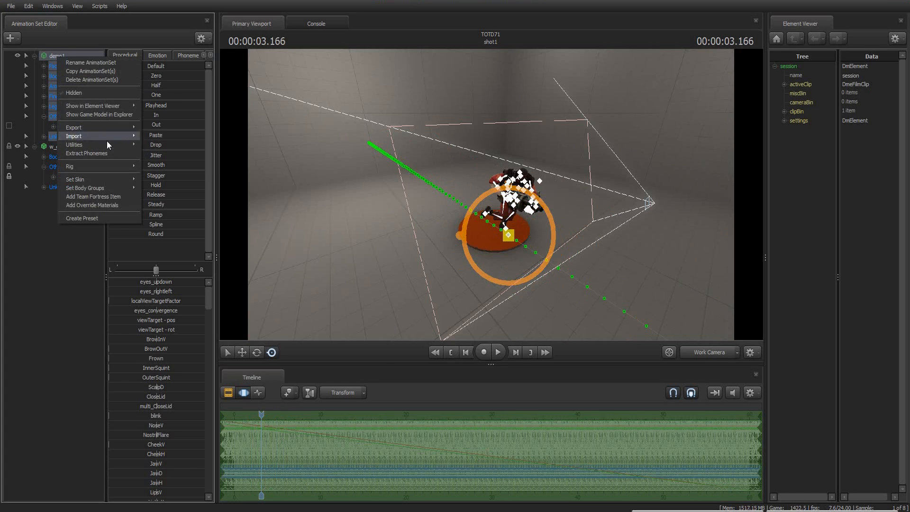
mouse_move(105, 136)
click(158, 146)
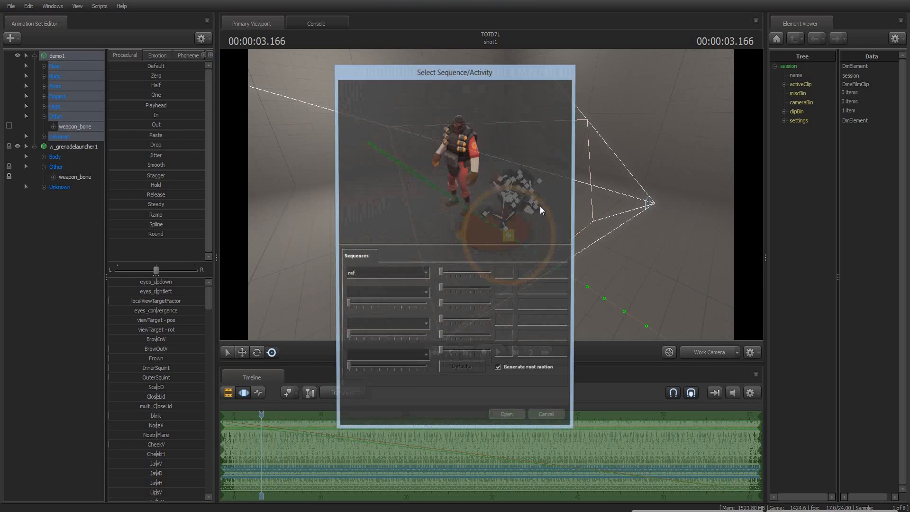
click(507, 421)
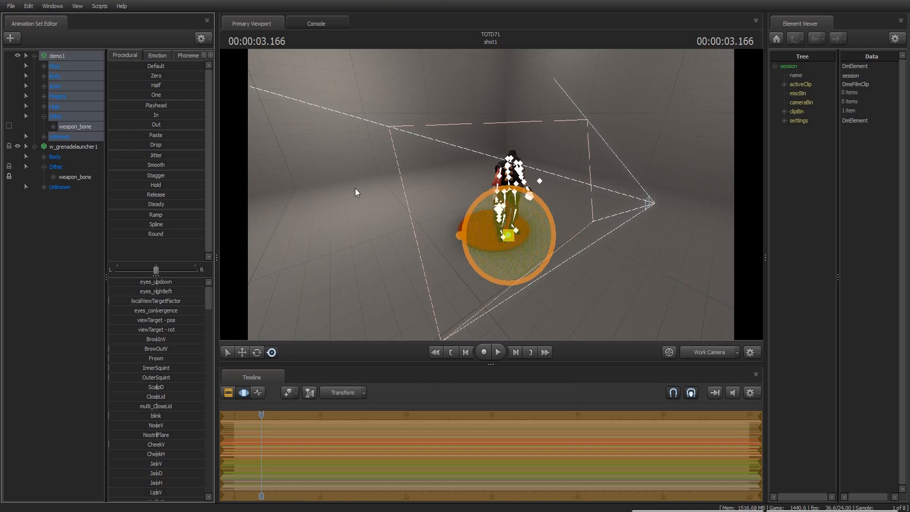
Step: Import the run_SECONDARY sequence onto demo1 with move_x and move_y both set to 1.00
right_click(64, 56)
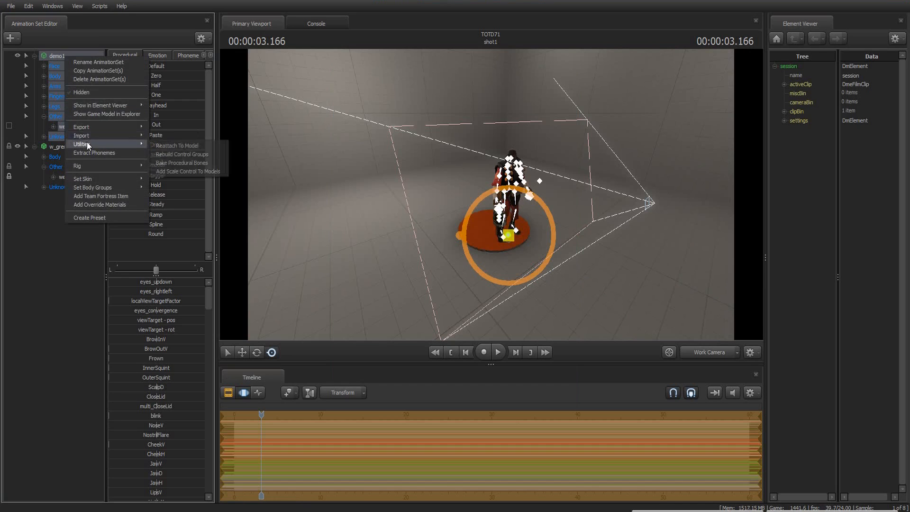
mouse_move(90, 137)
click(167, 146)
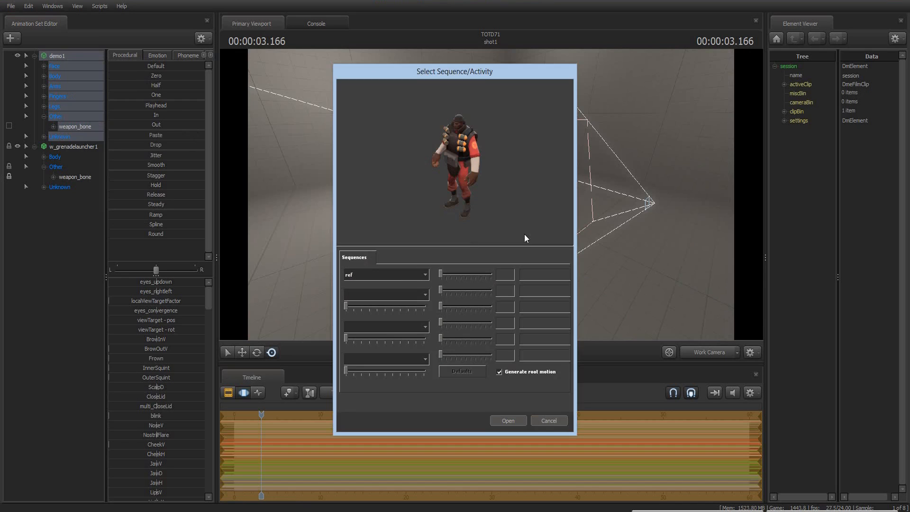
click(402, 275)
click(404, 326)
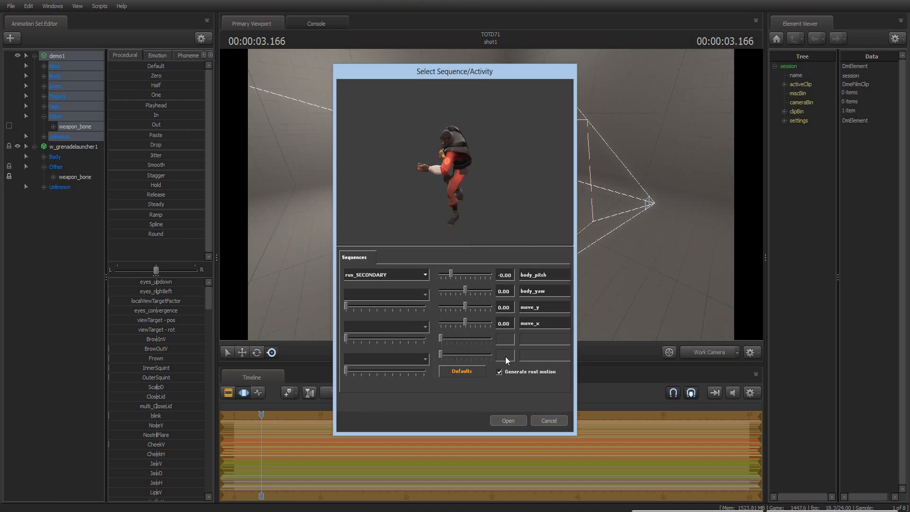
click(465, 321)
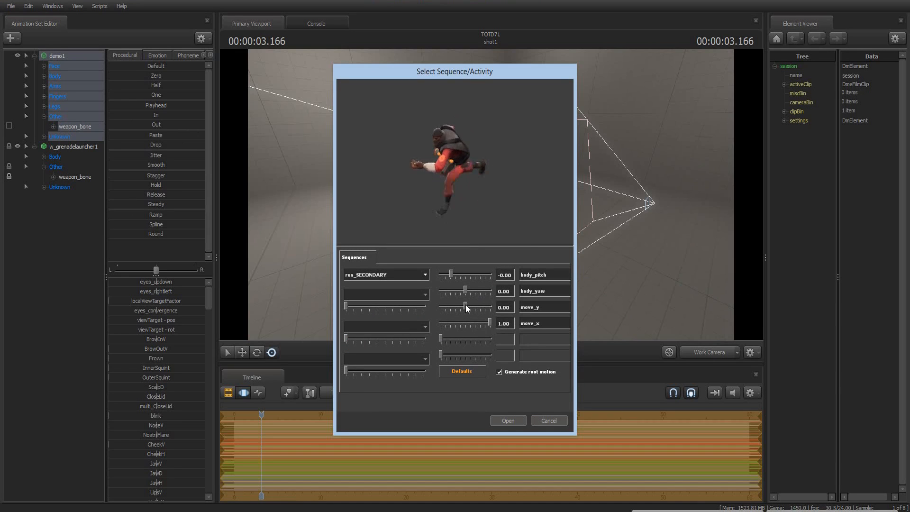
drag(466, 305, 489, 306)
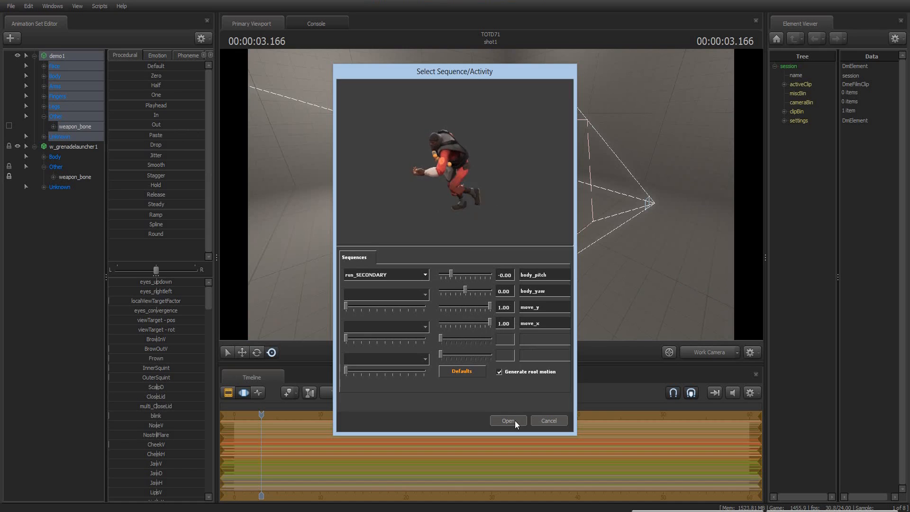
click(508, 420)
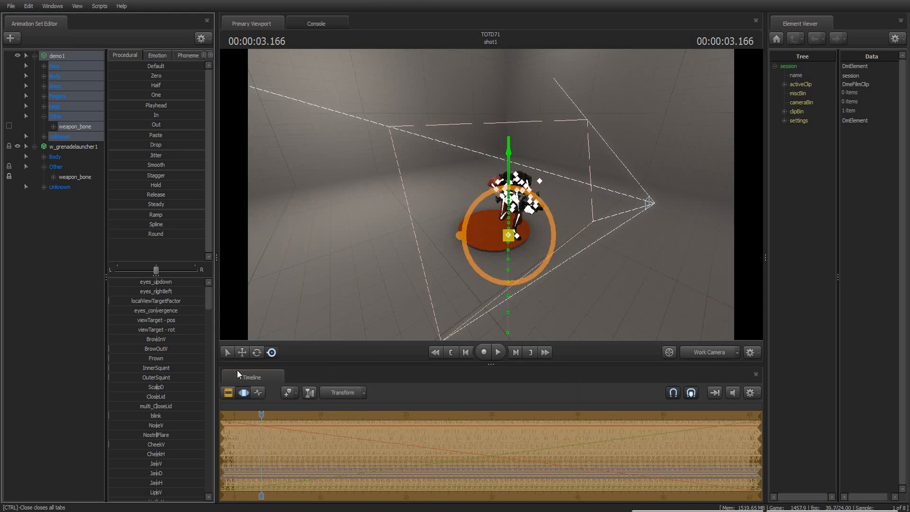
Step: Review the diagonal run in the clip editor by playing the shot from about 0.54 s, and park the playhead at about 3.08 s
click(229, 393)
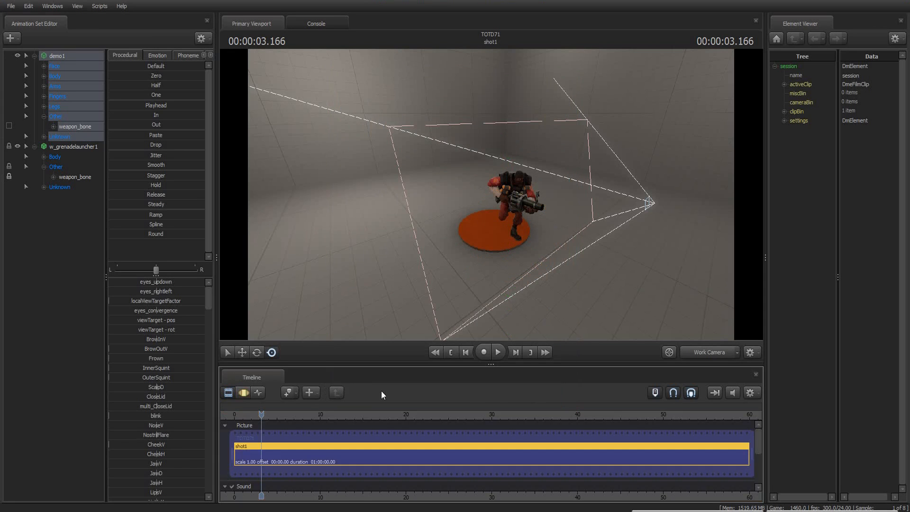
drag(261, 415, 238, 415)
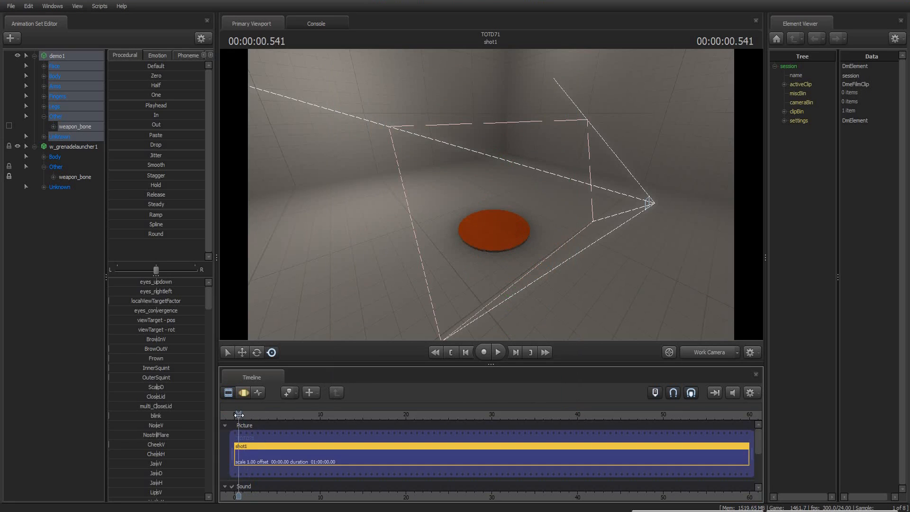
key(space)
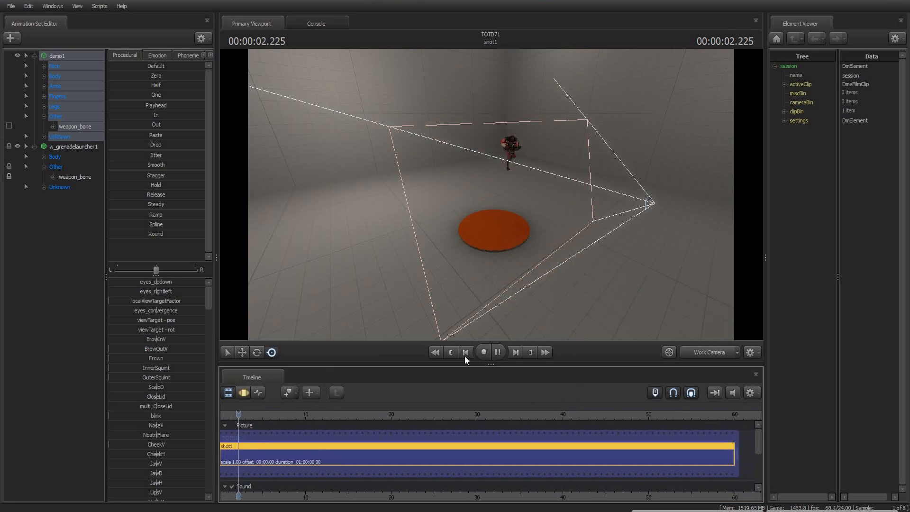
key(space)
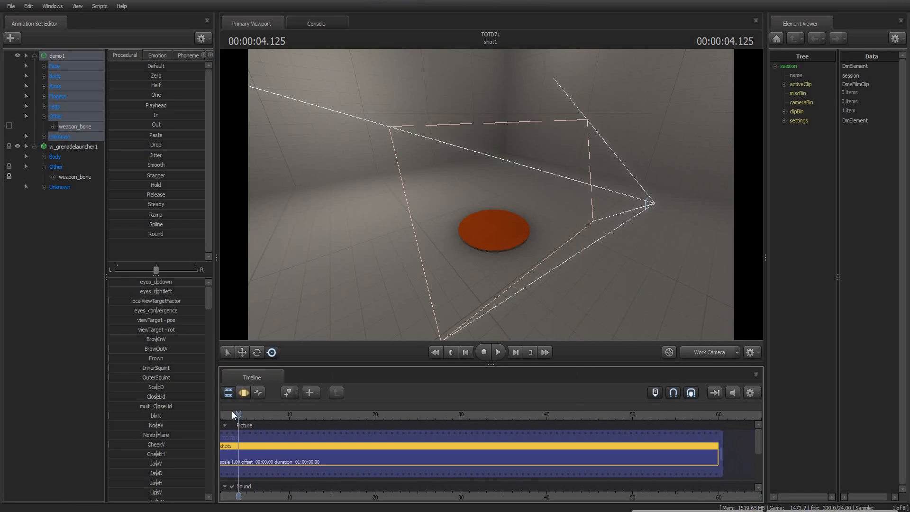
drag(239, 413, 232, 413)
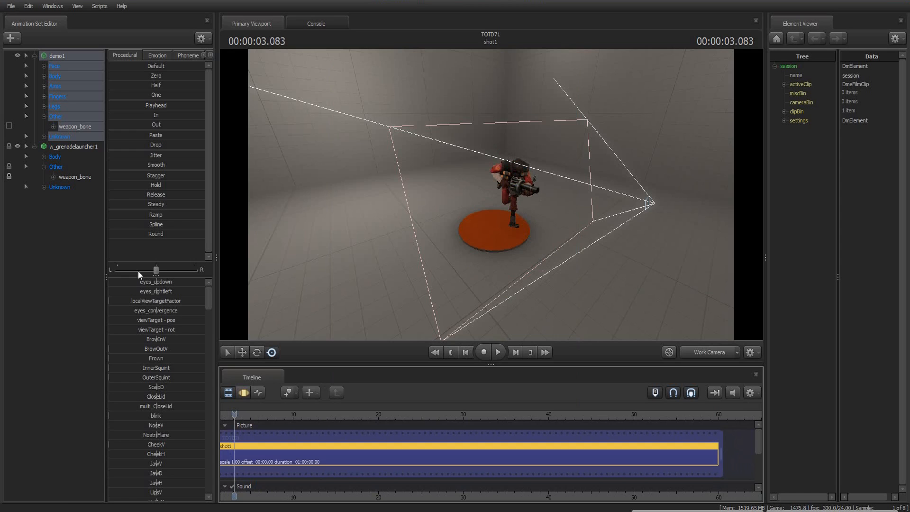
Step: In the motion editor, import run_SECONDARY onto demo1 with Generate root motion turned off and move_x set to 1.00
click(243, 392)
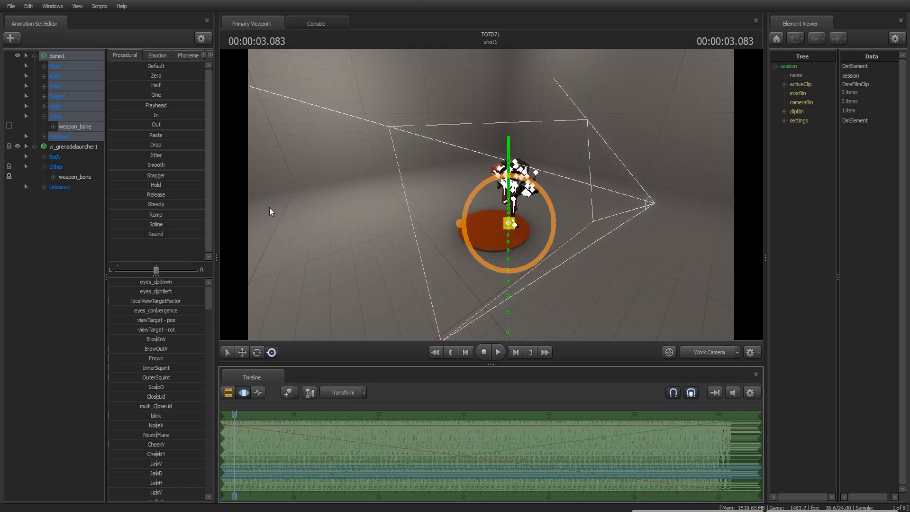
right_click(58, 56)
mouse_move(92, 132)
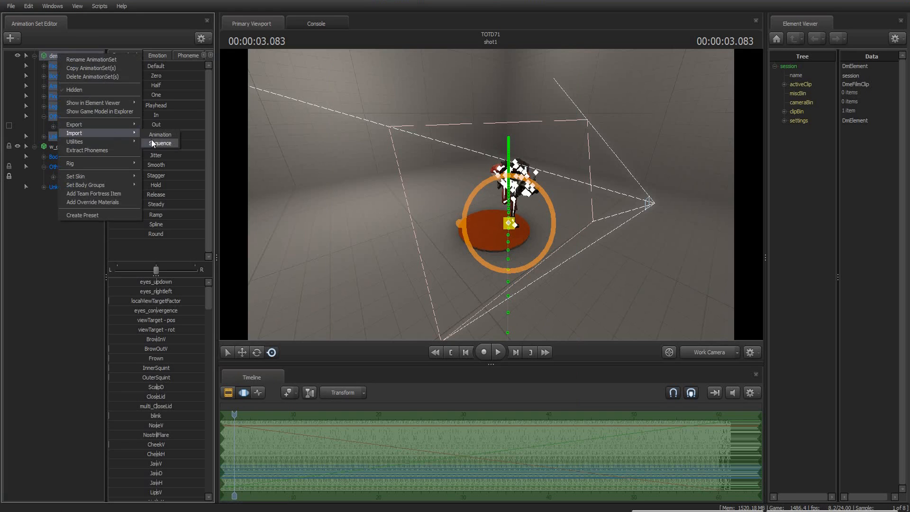
click(152, 141)
click(419, 273)
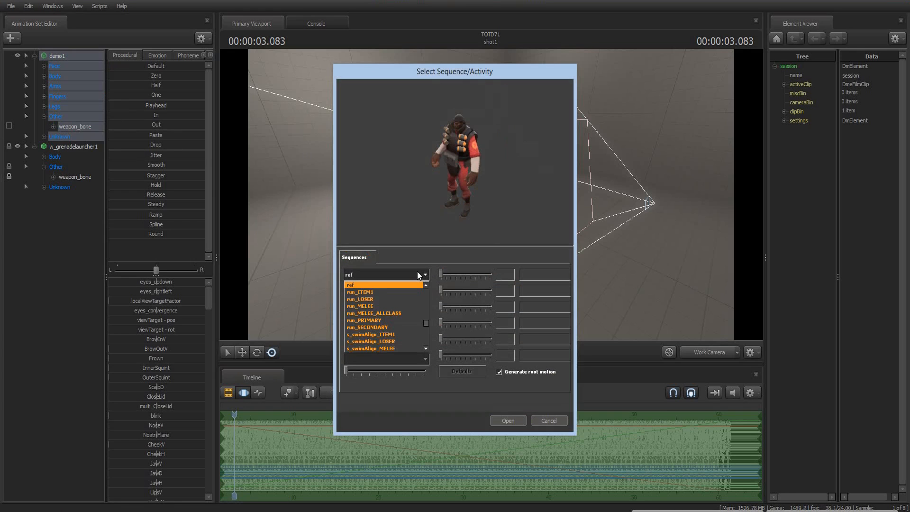
click(396, 327)
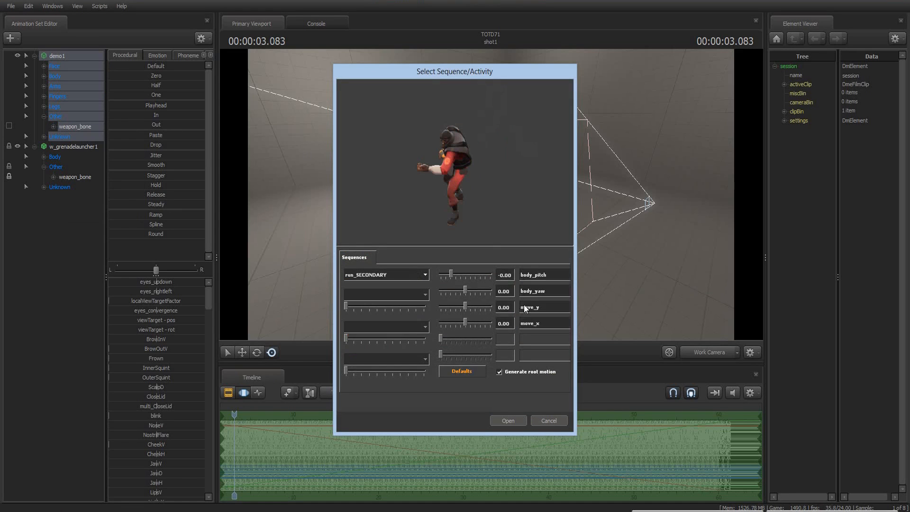
click(499, 372)
drag(465, 321, 593, 317)
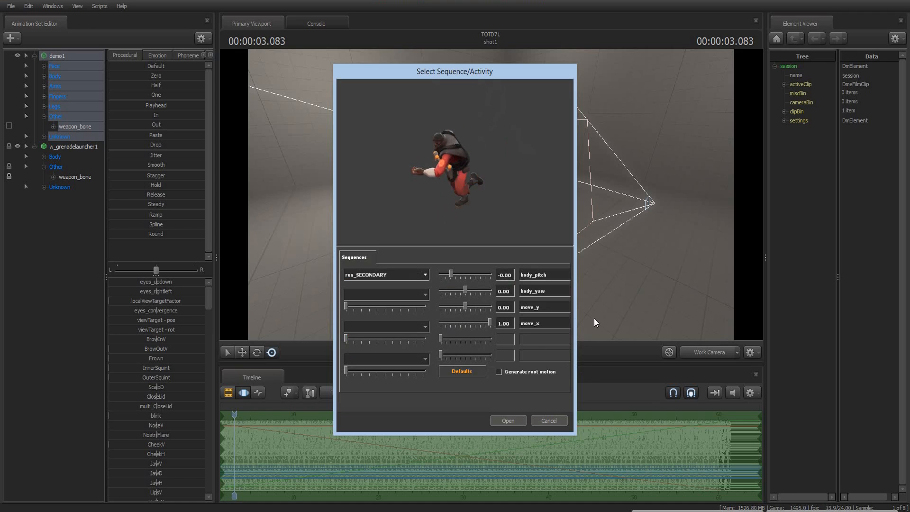
click(507, 421)
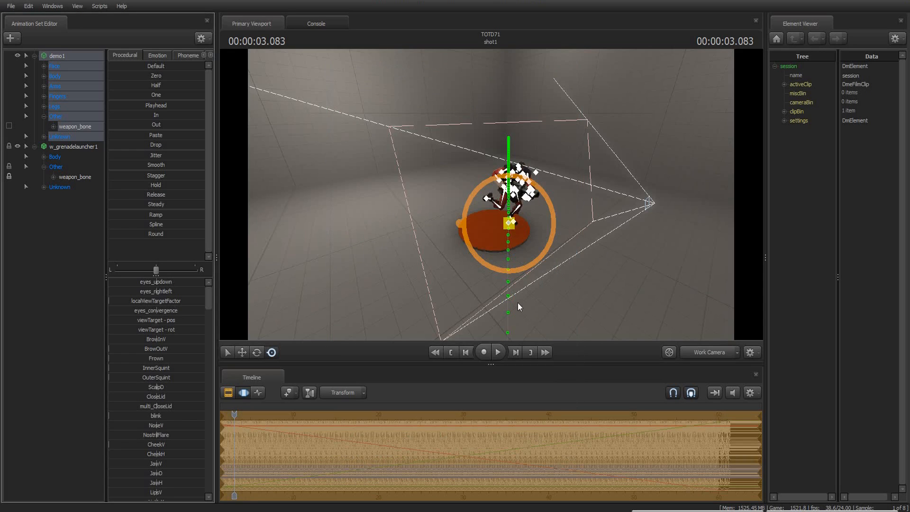
Step: Reset demo1 by importing the ref sequence onto it
right_click(58, 55)
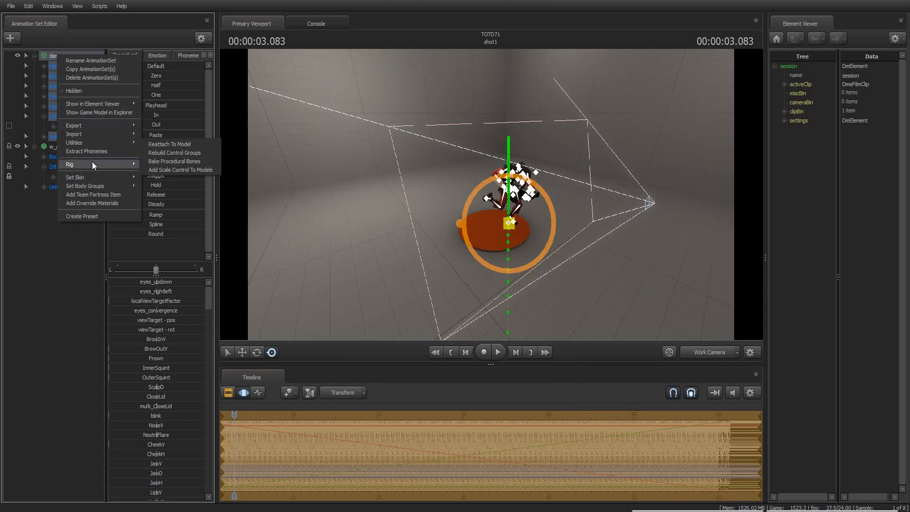
mouse_move(90, 133)
click(157, 144)
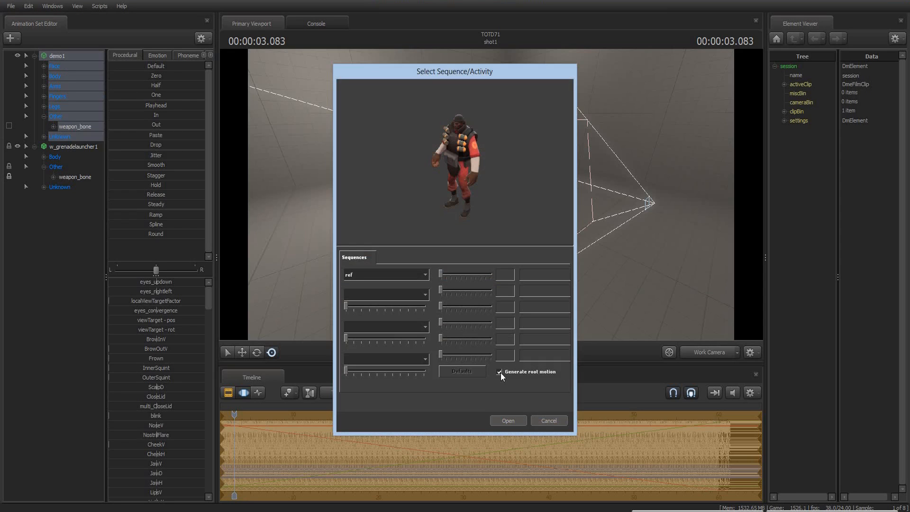
click(521, 418)
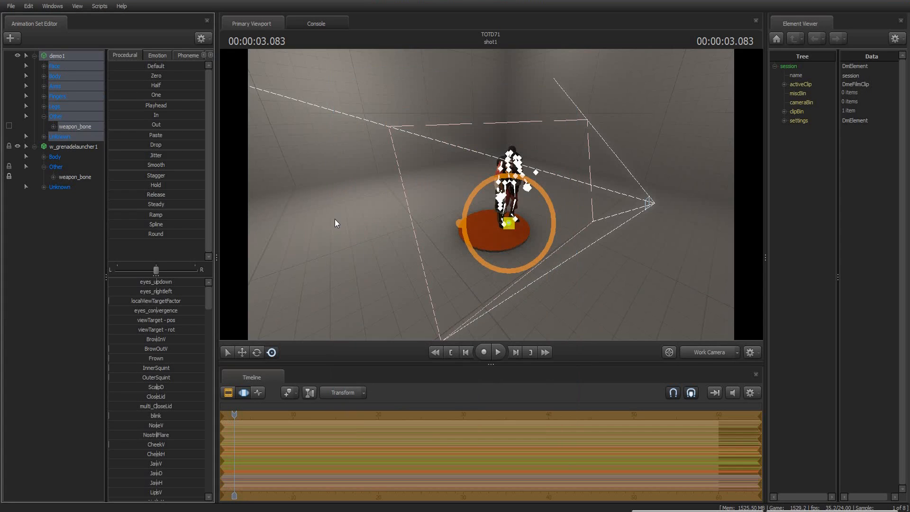
Step: Import run_SECONDARY onto demo1 with move_x at 1.00 and Generate root motion off, and play the in-place run briefly
right_click(60, 56)
mouse_move(92, 134)
click(176, 144)
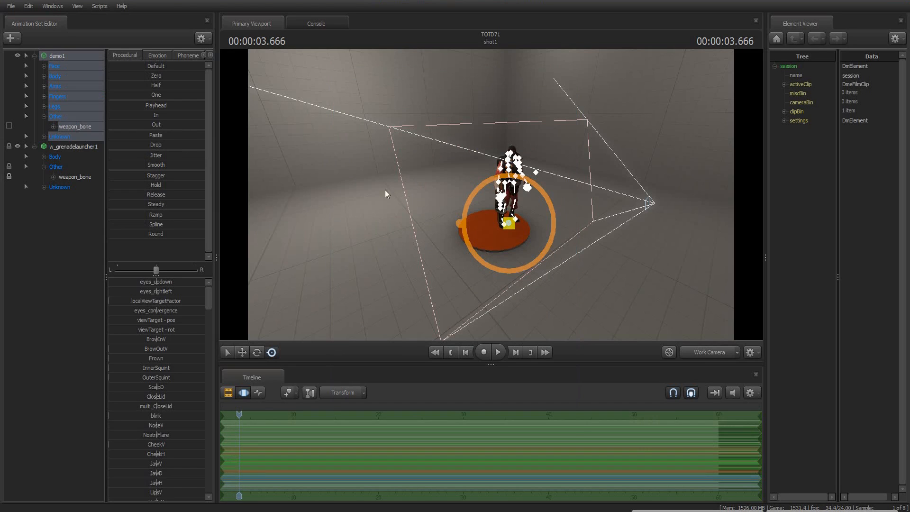
click(411, 273)
click(394, 325)
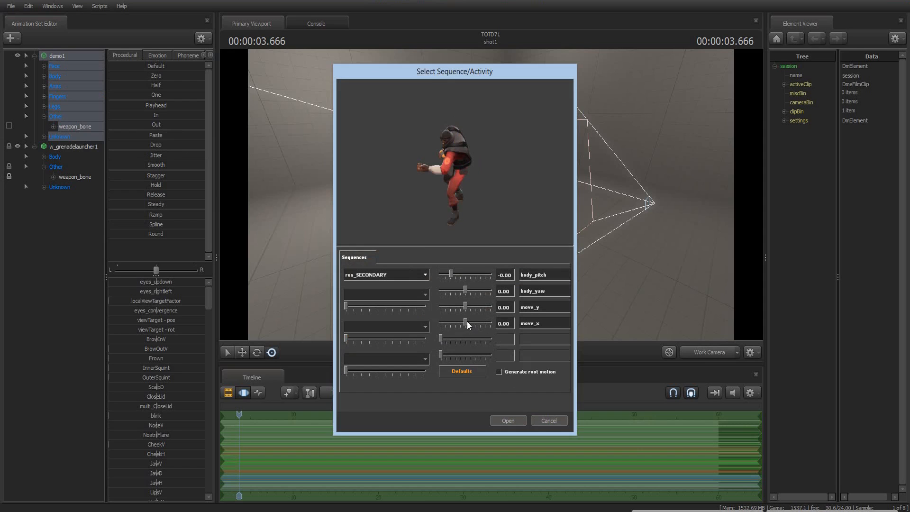
drag(467, 321, 551, 323)
click(509, 422)
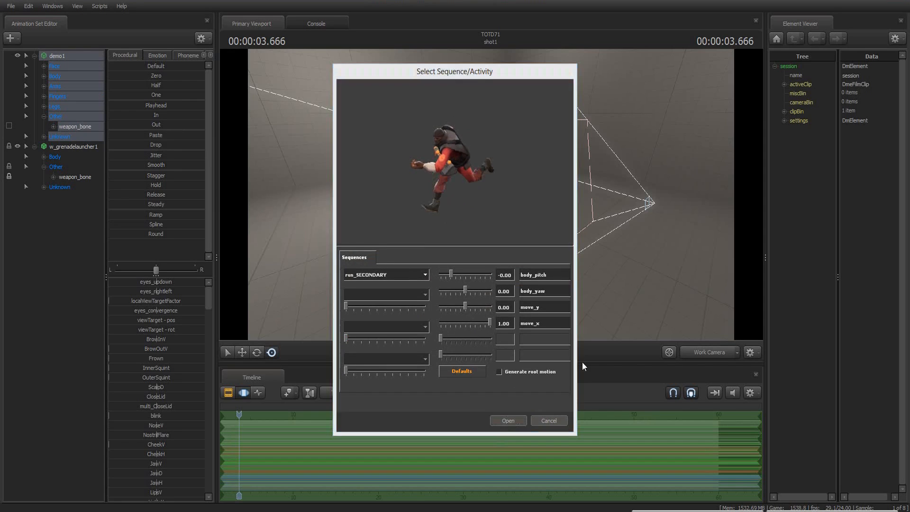
key(space)
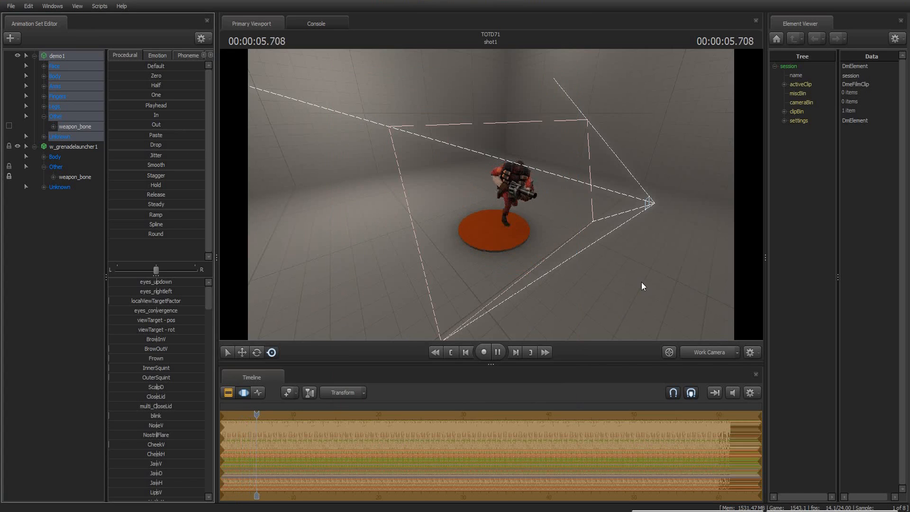
key(space)
Step: Switch the viewport to camera1 and fly it in close on the running Demoman and his grenade launcher
click(702, 355)
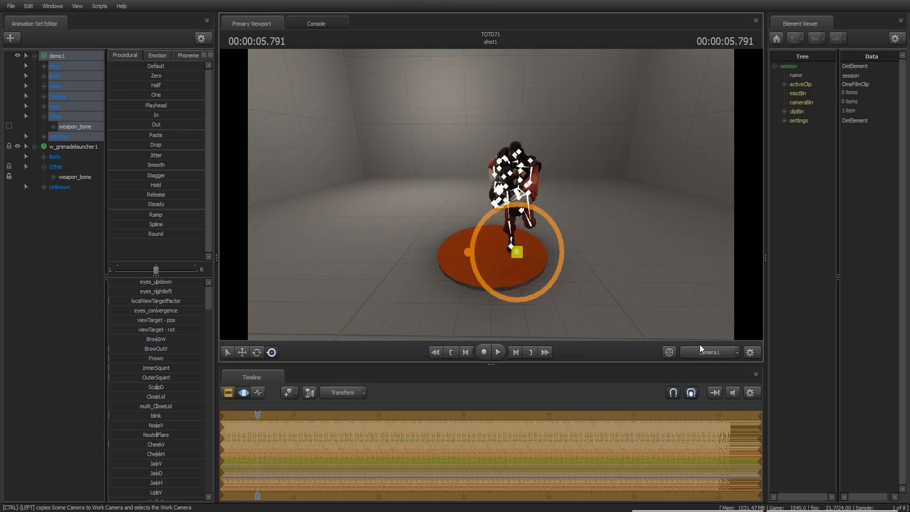
drag(602, 196, 646, 188)
key(w)
key(s)
key(x)
key(s)
key(a)
key(x)
key(x)
key(a)
key(x)
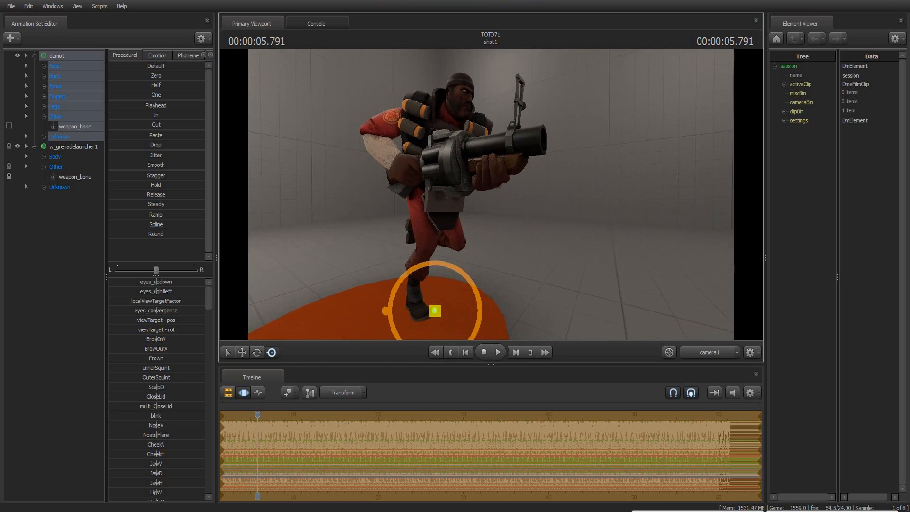
key(ctrl)
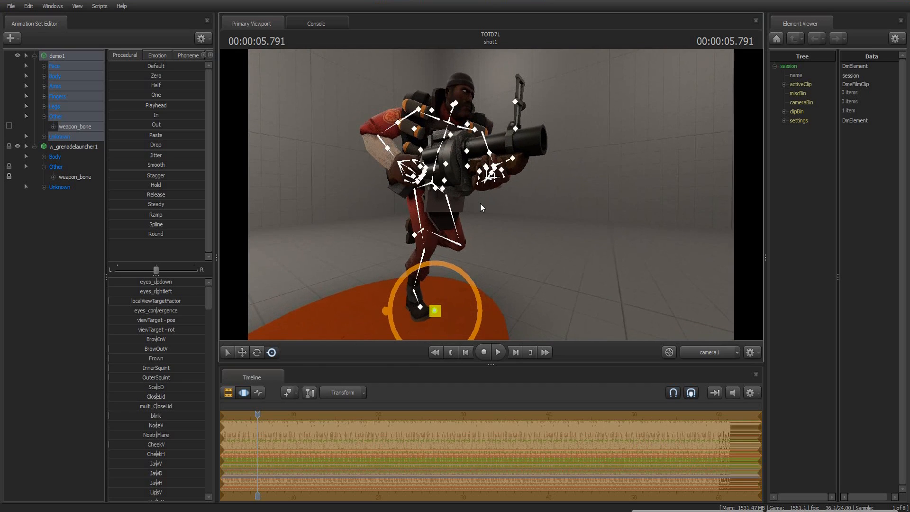
Step: Step through the run frame by frame to the stride pose at about 6.04 s, fine-tuning camera1's framing of the Demoman
key(Right)
key(Right)
key(Right)
key(Right)
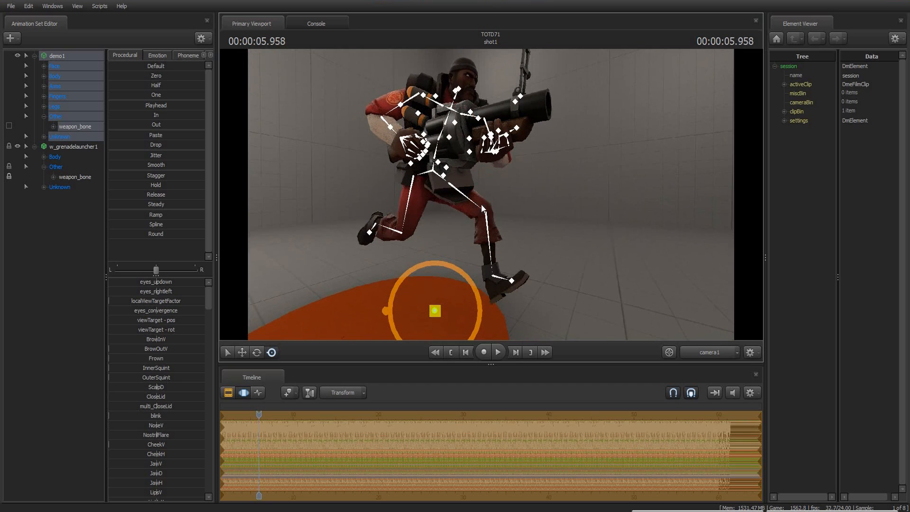
key(Right)
key(Right)
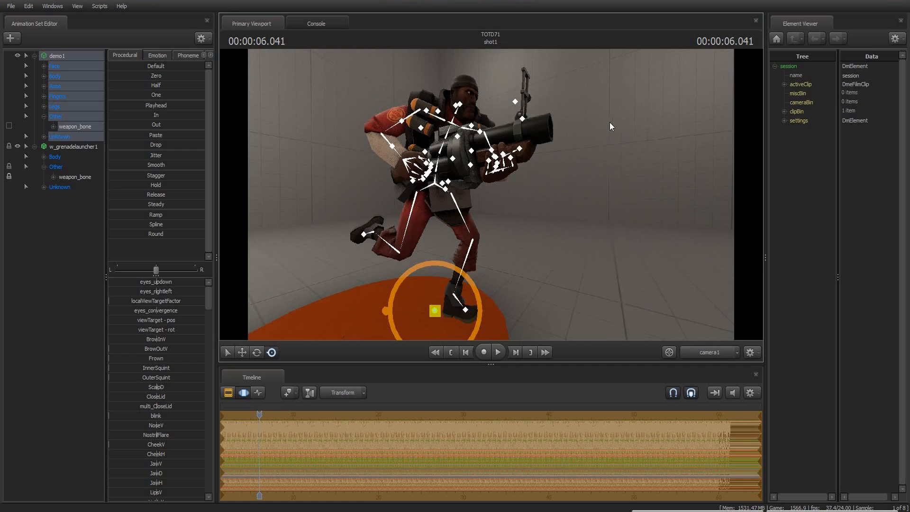
drag(606, 120, 606, 128)
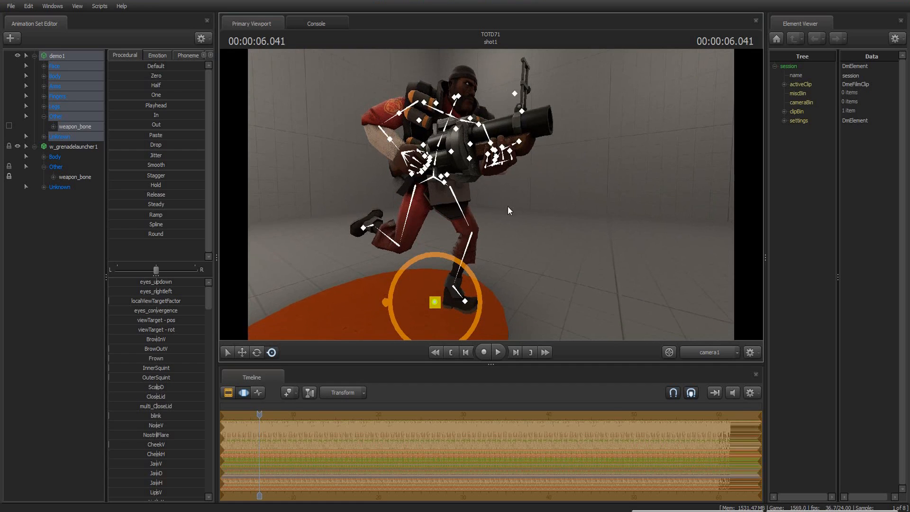
drag(508, 207, 521, 202)
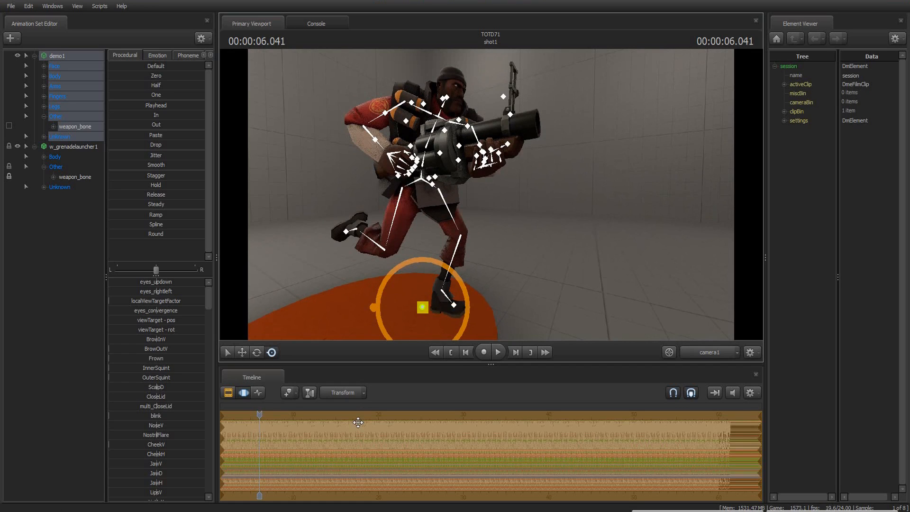
key(Right)
key(Right)
key(Left)
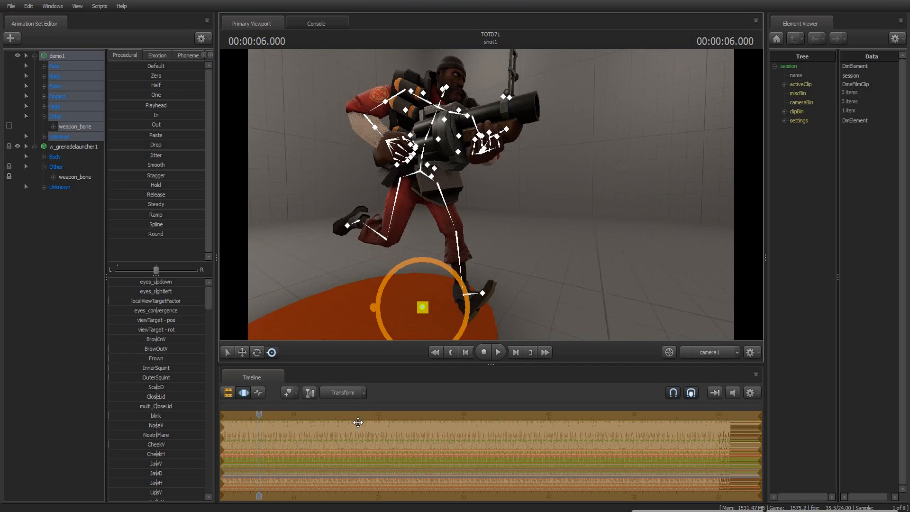
key(Right)
key(Right)
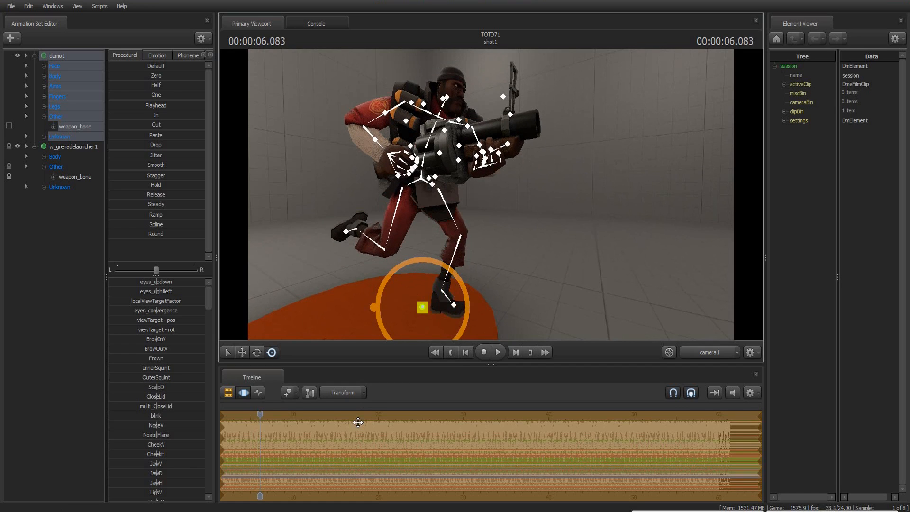
key(Left)
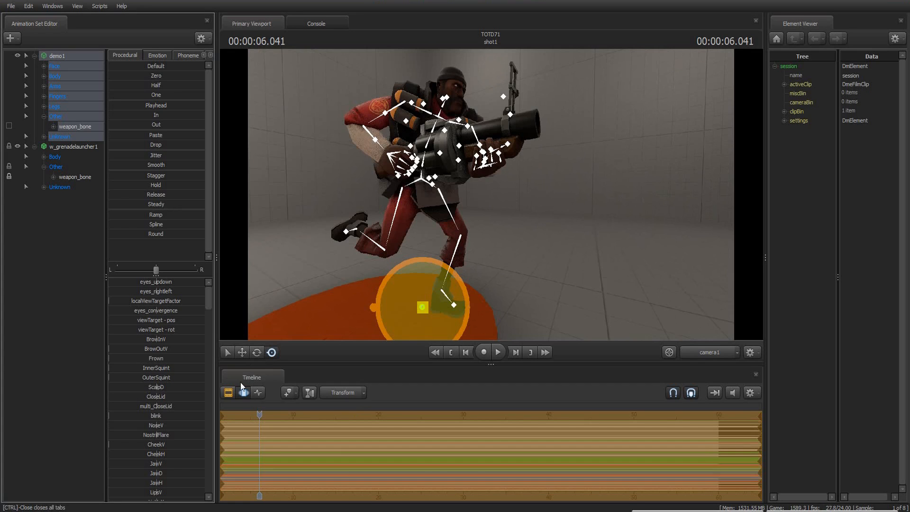
Step: Return to the clip editor, reframe the Demoman with camera1 and play the shot to check the held running pose
key(F1)
drag(582, 141, 490, 194)
key(space)
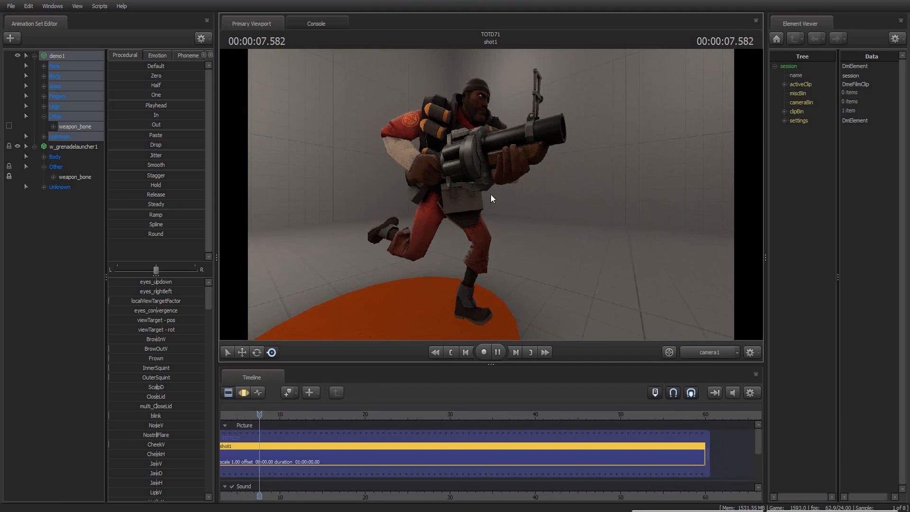
Step: Stop playback and choose run_SECONDARY in a new sequence import for demo1, with Generate root motion off
key(space)
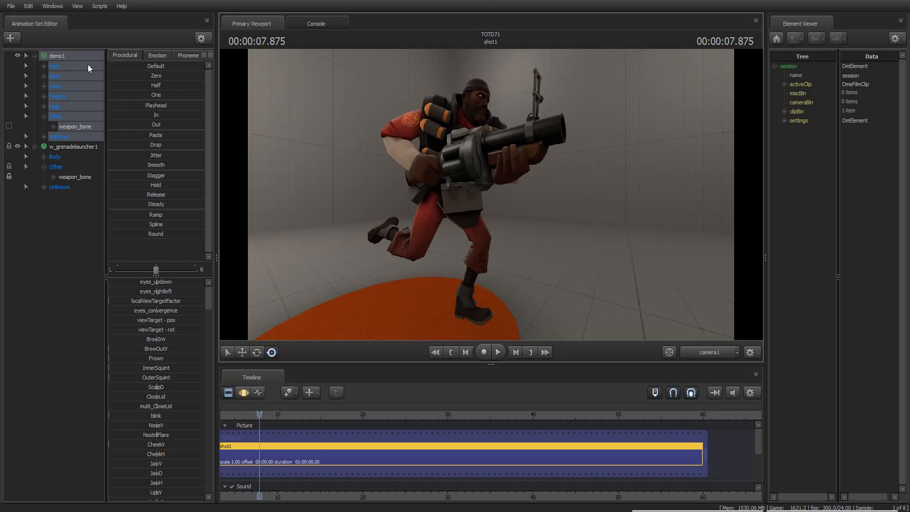
right_click(60, 55)
mouse_move(94, 134)
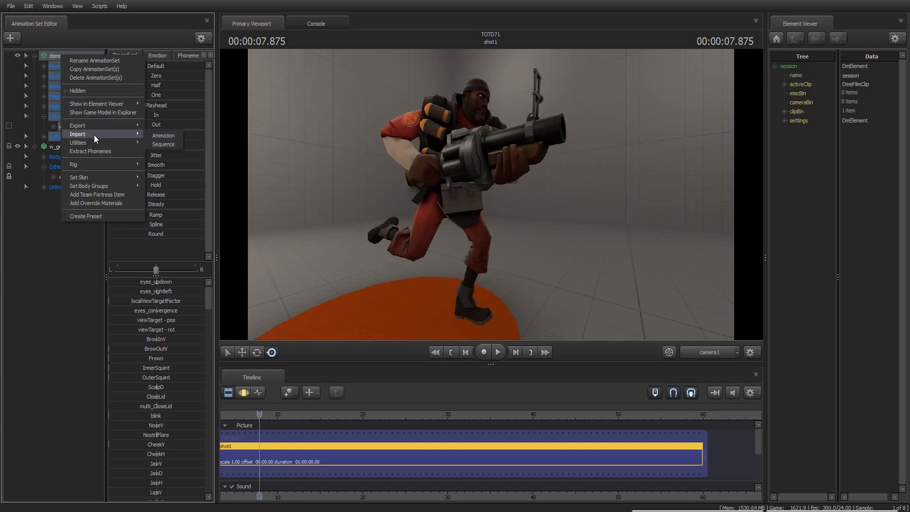
click(171, 144)
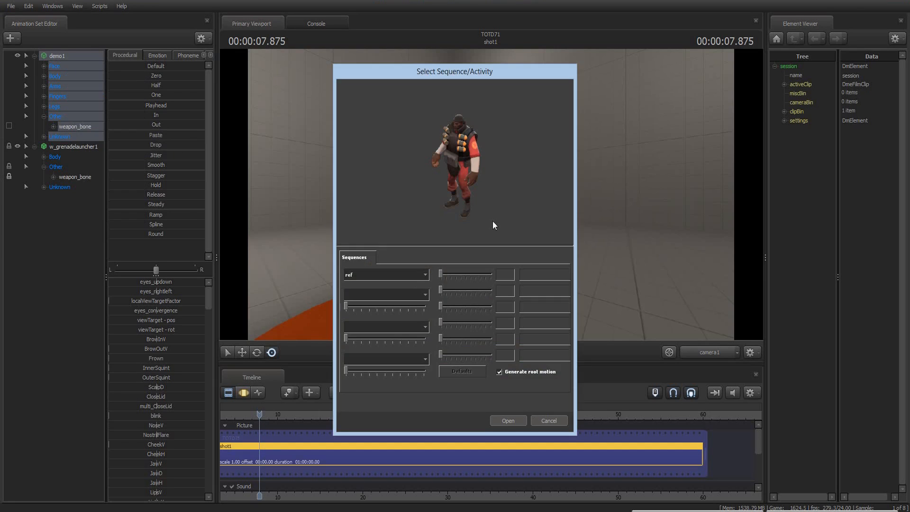
click(386, 278)
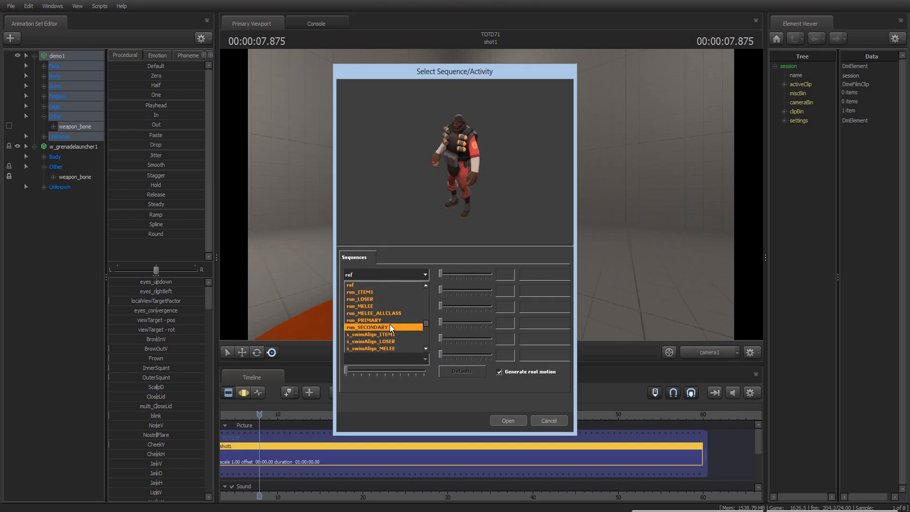
click(390, 325)
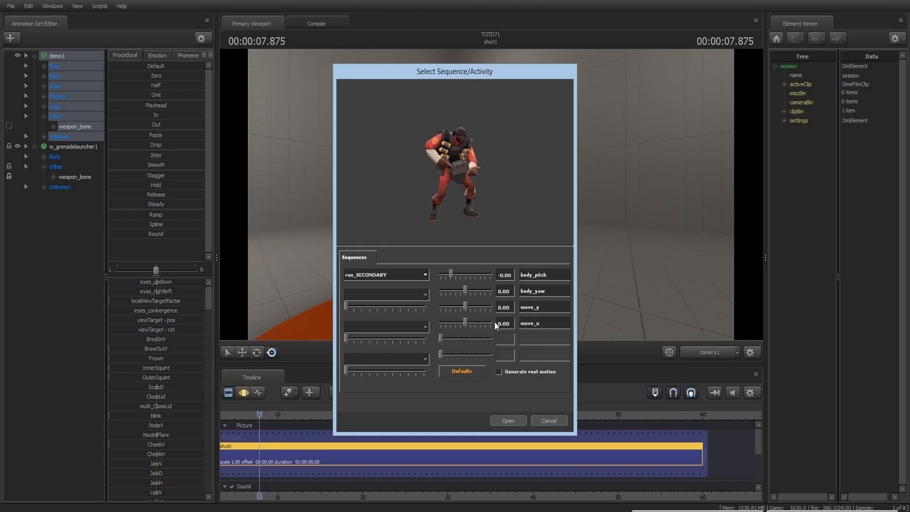
Step: Set body_yaw to -45.00 and move_x to 1.00 for run_SECONDARY, and import the sequence
drag(466, 320, 546, 321)
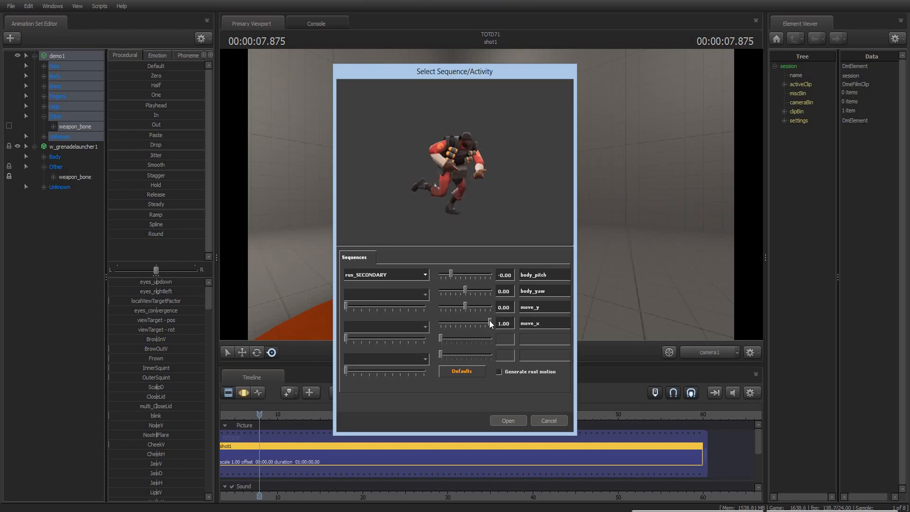
drag(489, 320, 464, 319)
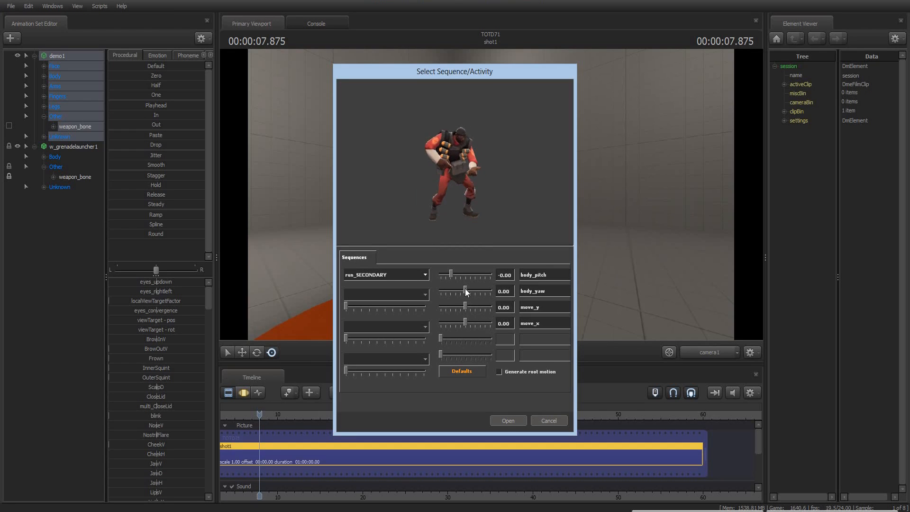
drag(467, 289, 414, 286)
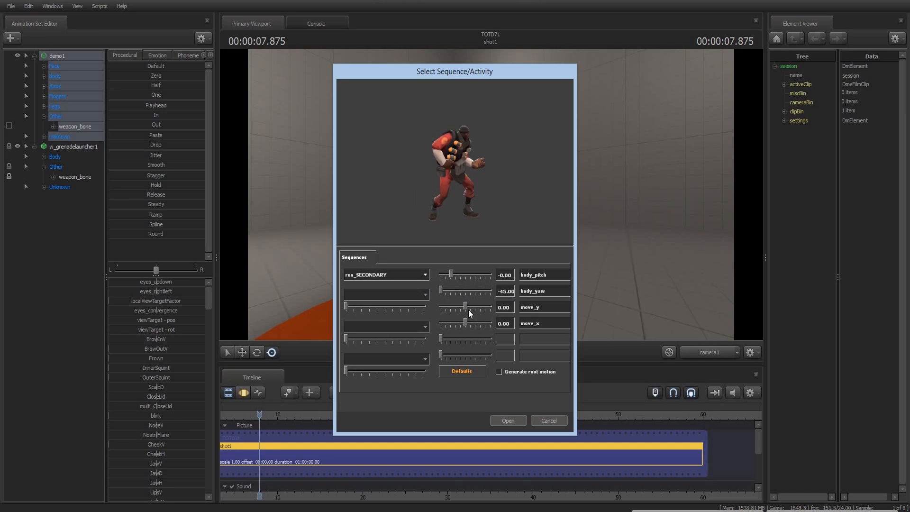
drag(471, 322, 500, 319)
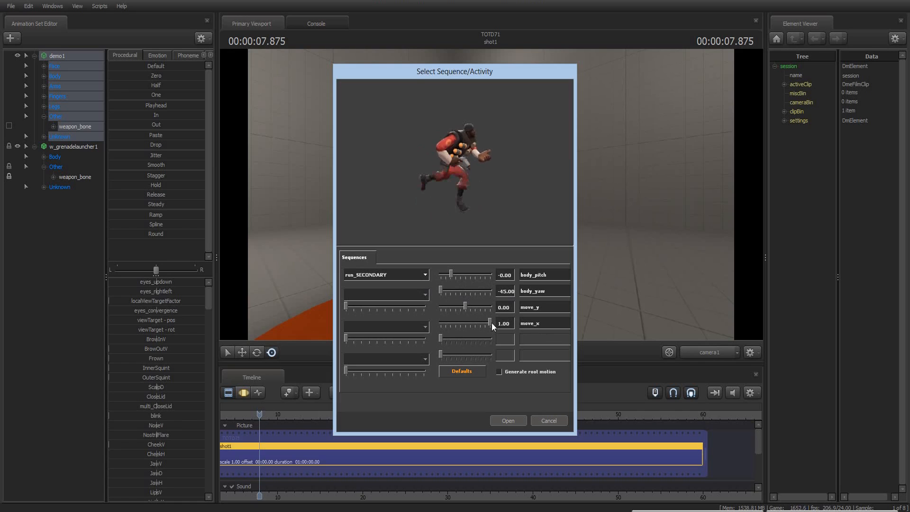
click(511, 420)
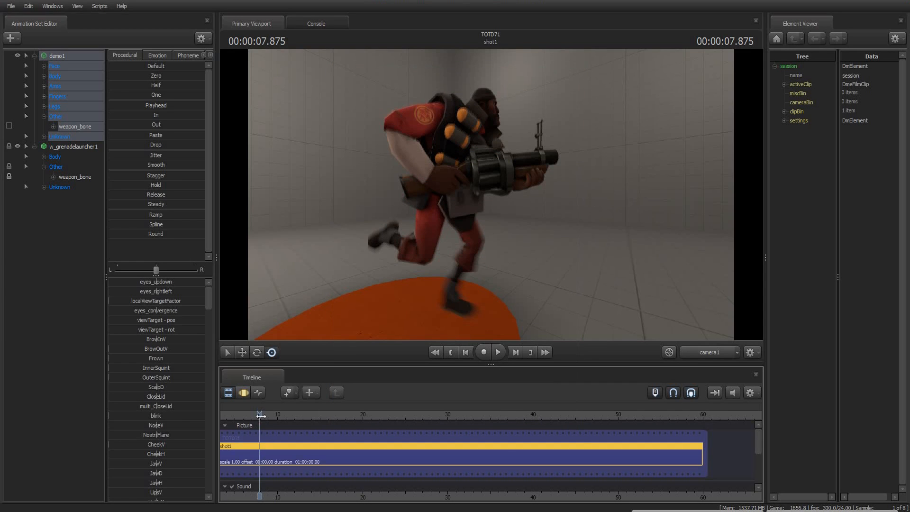
Step: Freeze demo1 across the shot at the 8.416 s pose with the Playhead preset, and swing camera1 around to the Demoman's other side
mouse_move(259, 414)
mouse_down()
mouse_move(273, 413)
mouse_move(264, 414)
mouse_up()
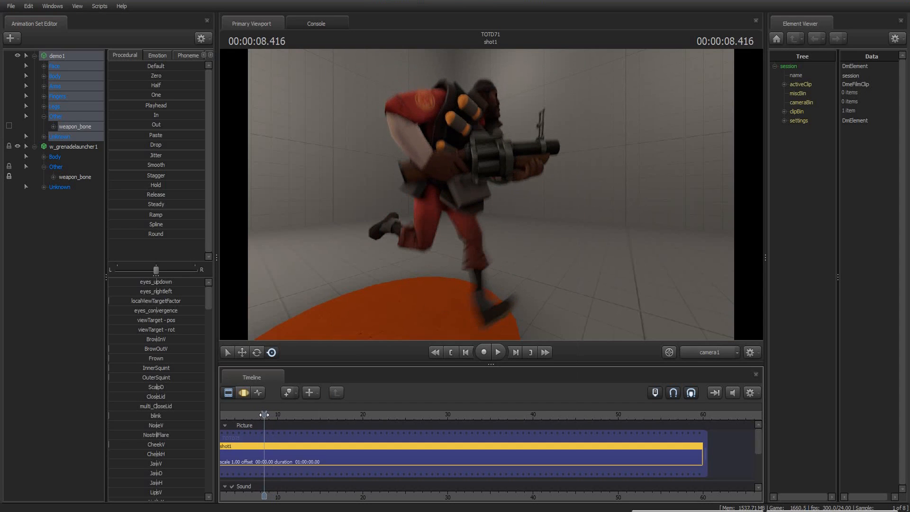
click(245, 393)
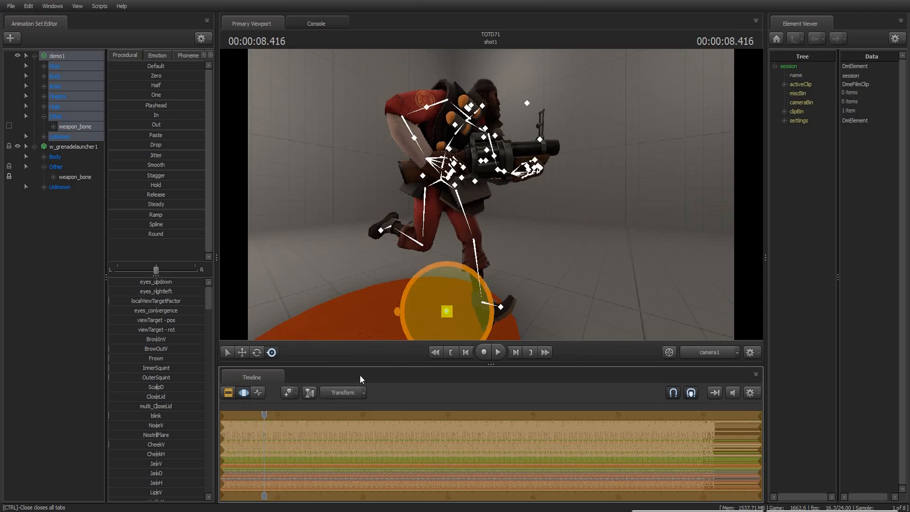
drag(111, 106, 258, 126)
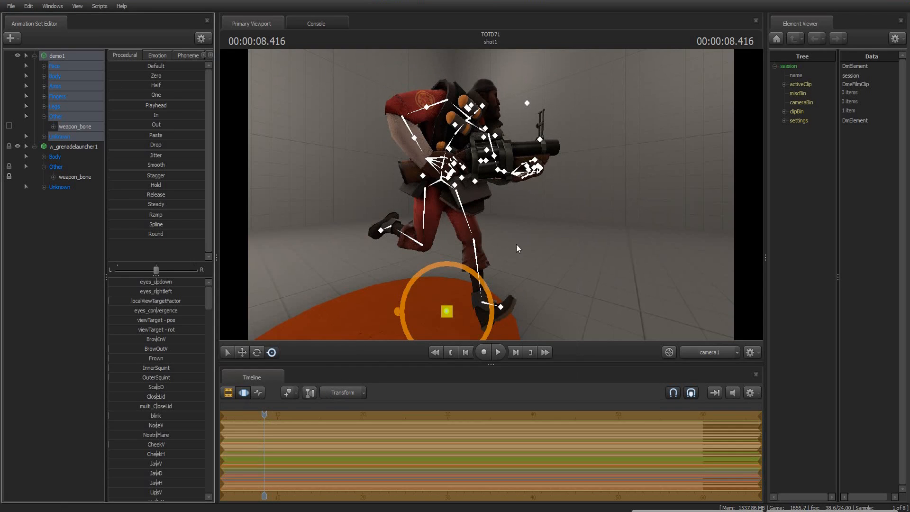
click(228, 393)
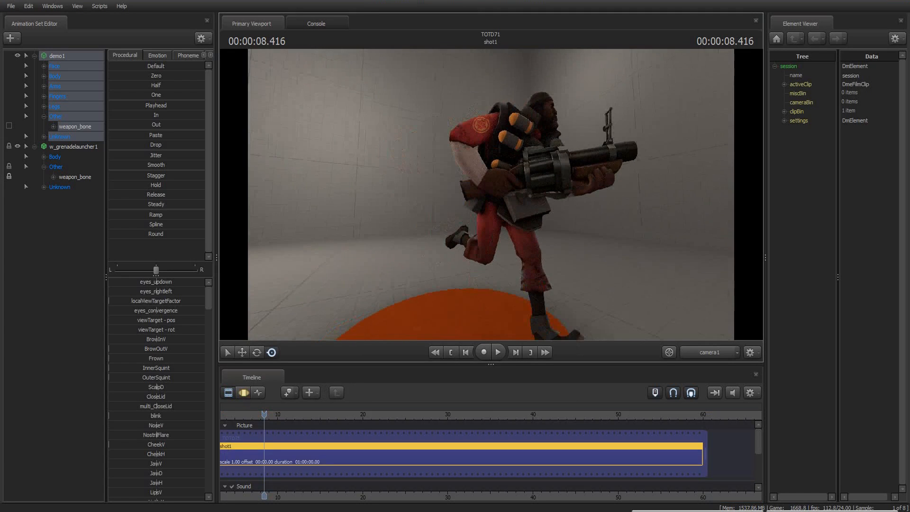
drag(615, 186, 521, 234)
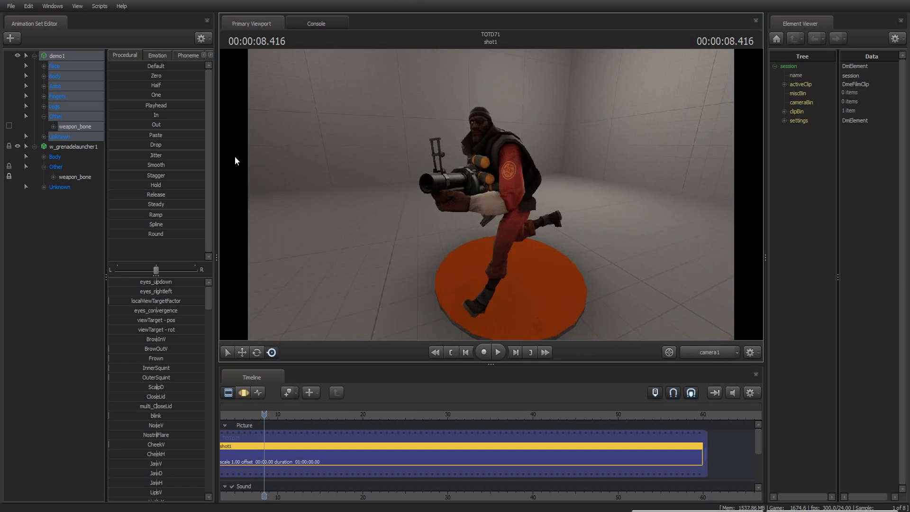
Step: Preview run_SECONDARY in another sequence import for demo1 with body_pitch at 39.38 and body_yaw at 27.38
right_click(55, 56)
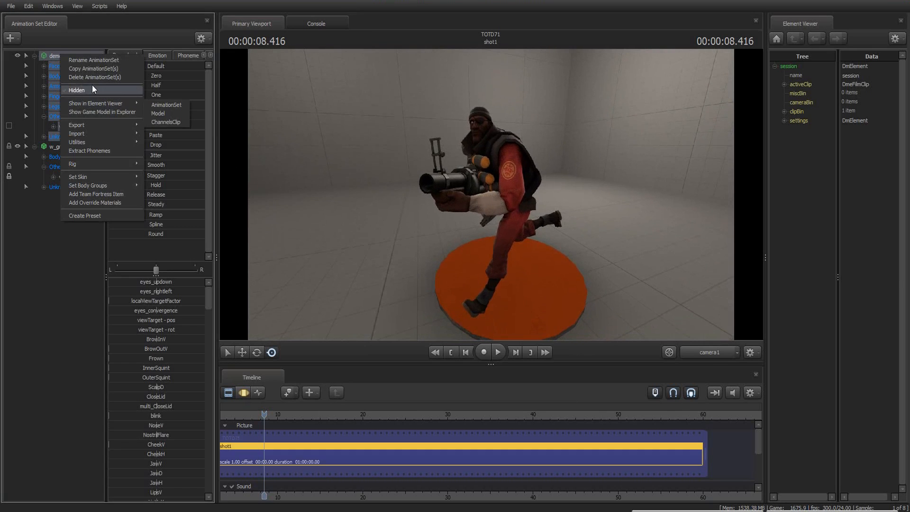
mouse_move(99, 133)
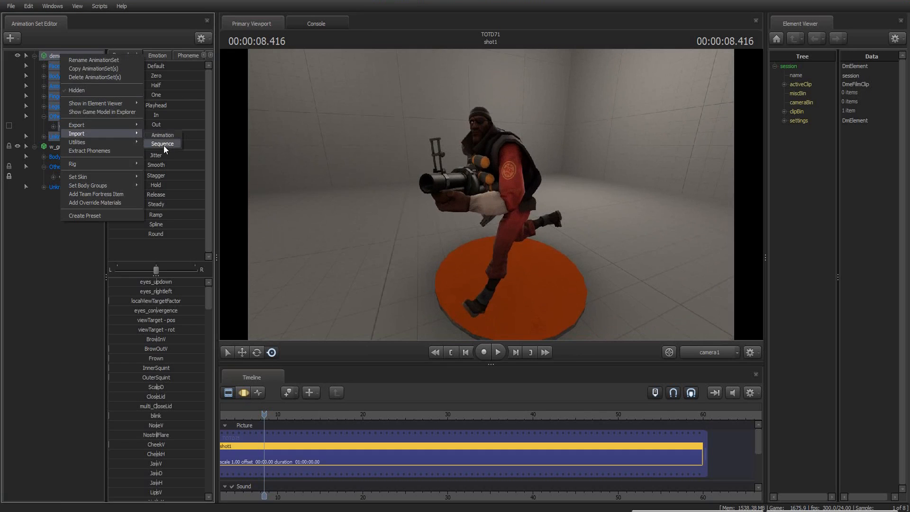
click(164, 144)
click(385, 277)
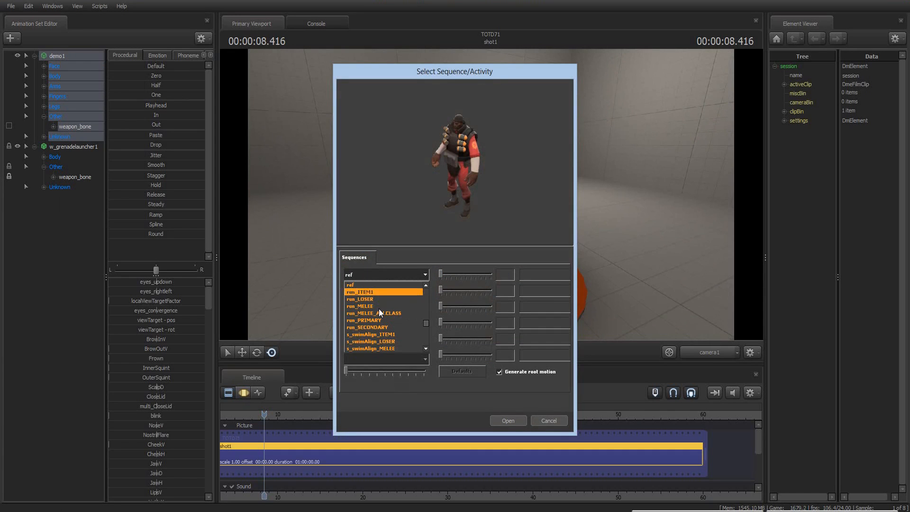
click(379, 327)
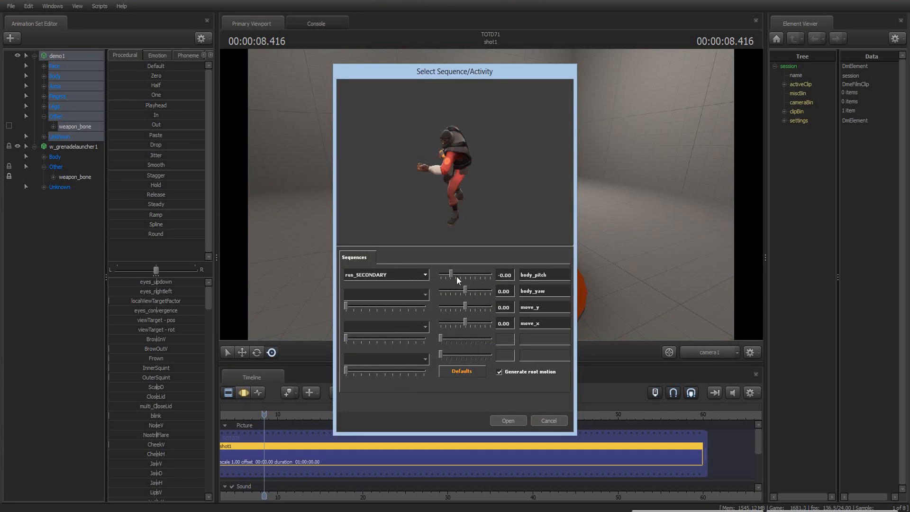
drag(451, 274, 515, 268)
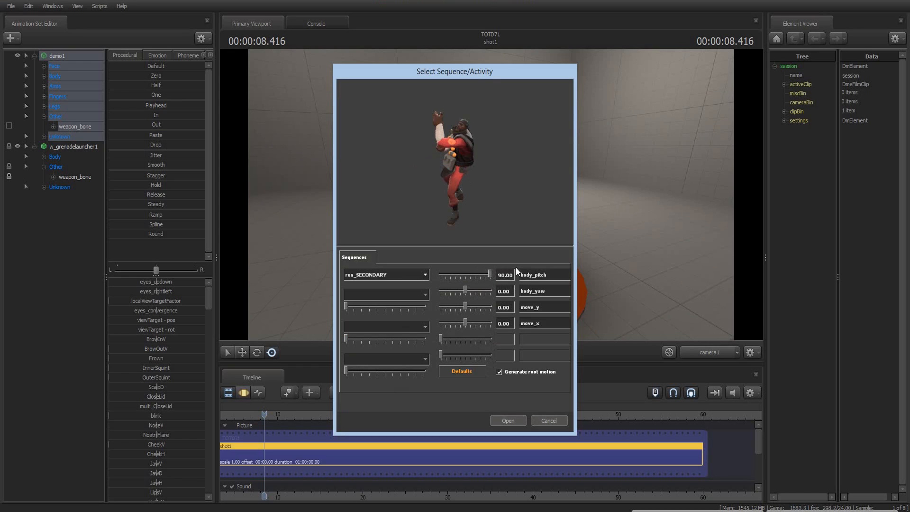
drag(451, 267, 479, 275)
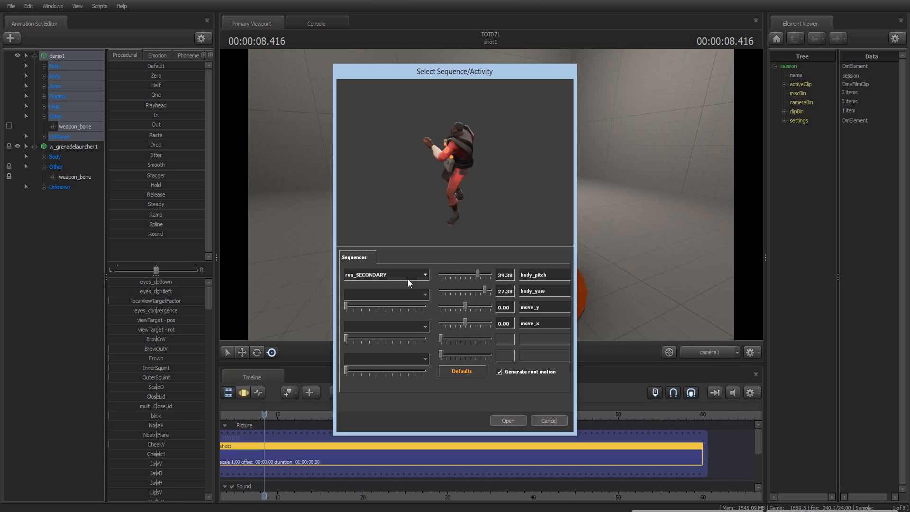
Step: Preview s_swimAlign_ITEM1, s_swimAlign_LOSER and SECONDARY_reload as the main sequence, and go back to run_SECONDARY
click(405, 274)
click(392, 334)
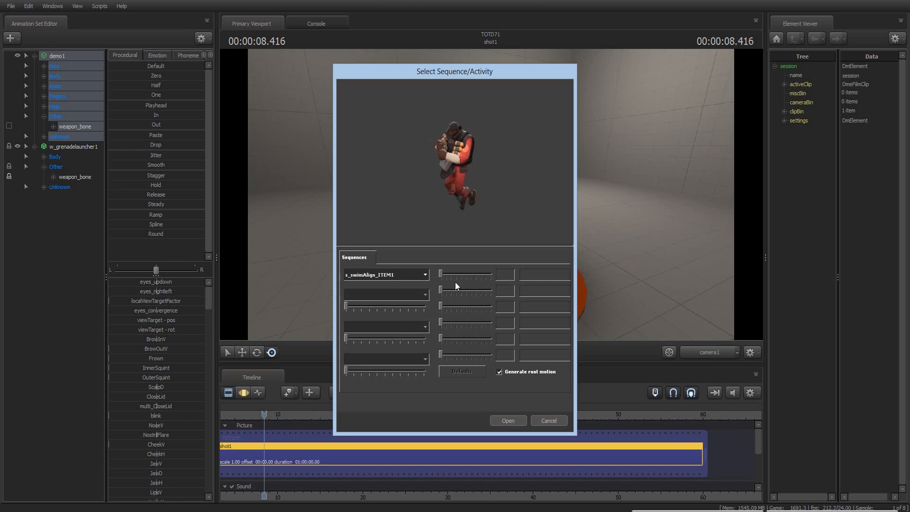
click(411, 275)
click(397, 340)
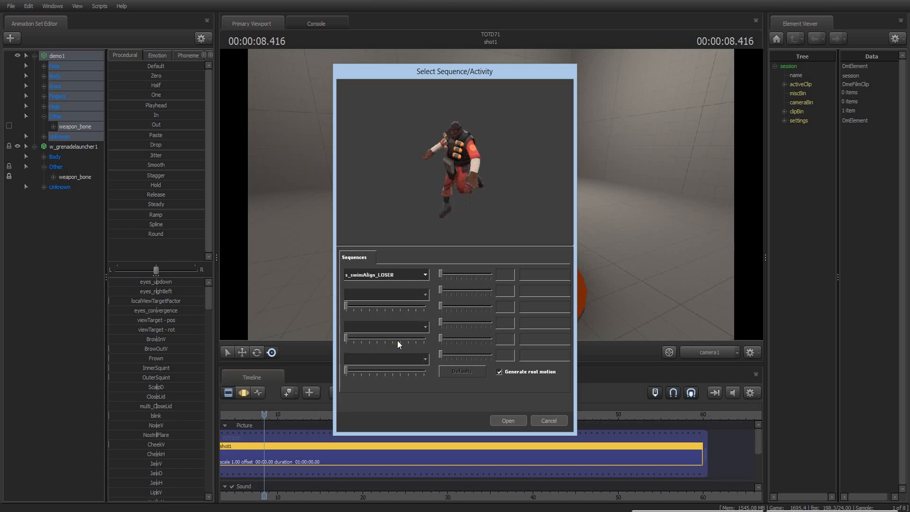
click(421, 277)
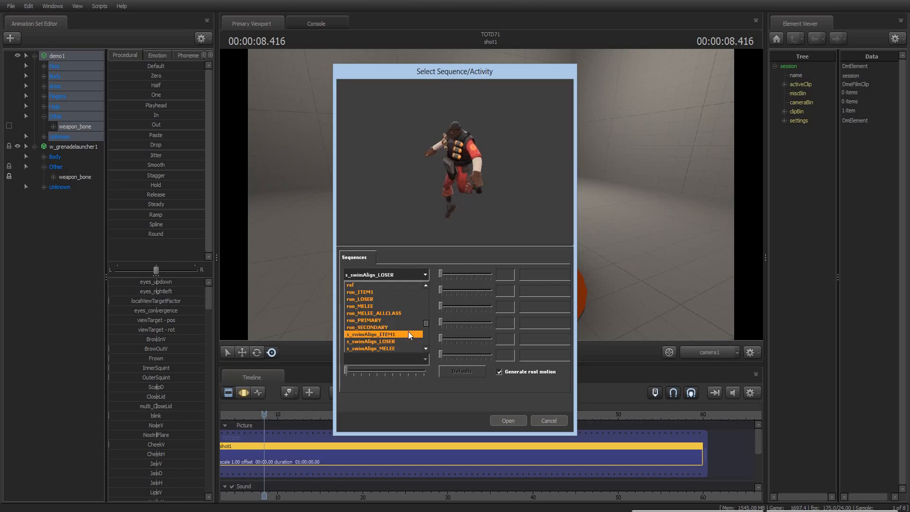
scroll(403, 333, down, 2)
click(387, 347)
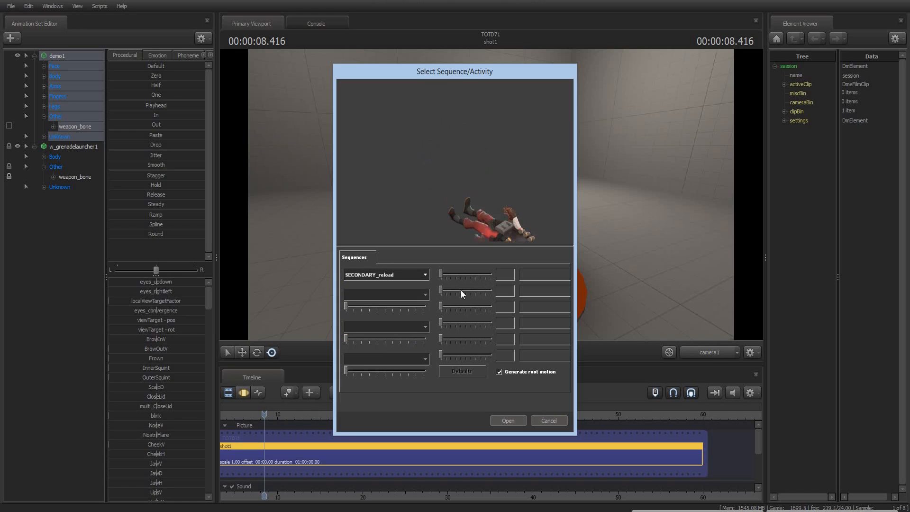
click(398, 276)
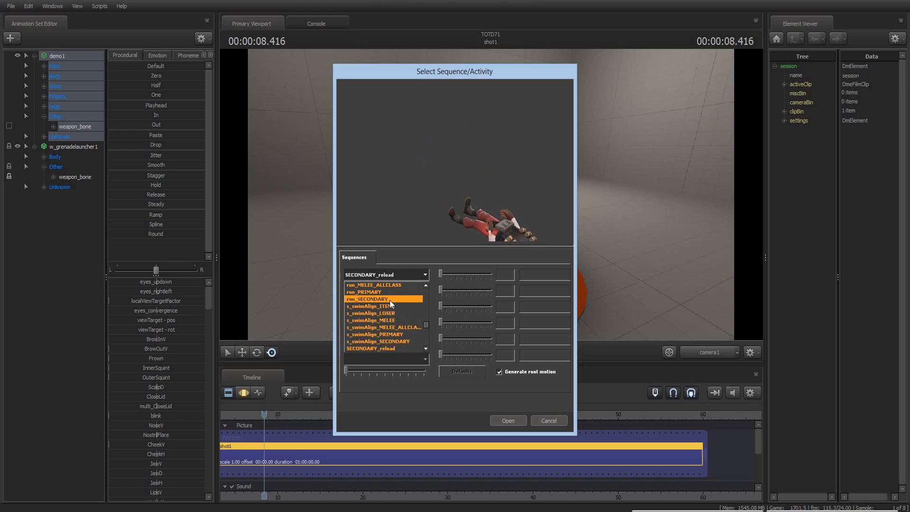
click(392, 299)
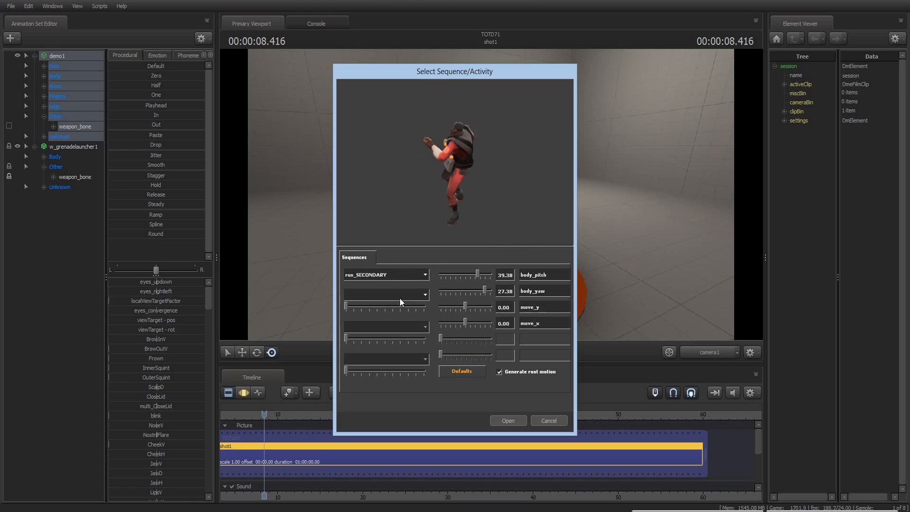
Step: Try taunt_flip_start as the main sequence, layering a_jumpfloat_LOSER and instead run_SECONDARY as the second sequence with move_x at 1.00
click(418, 277)
drag(426, 326, 426, 337)
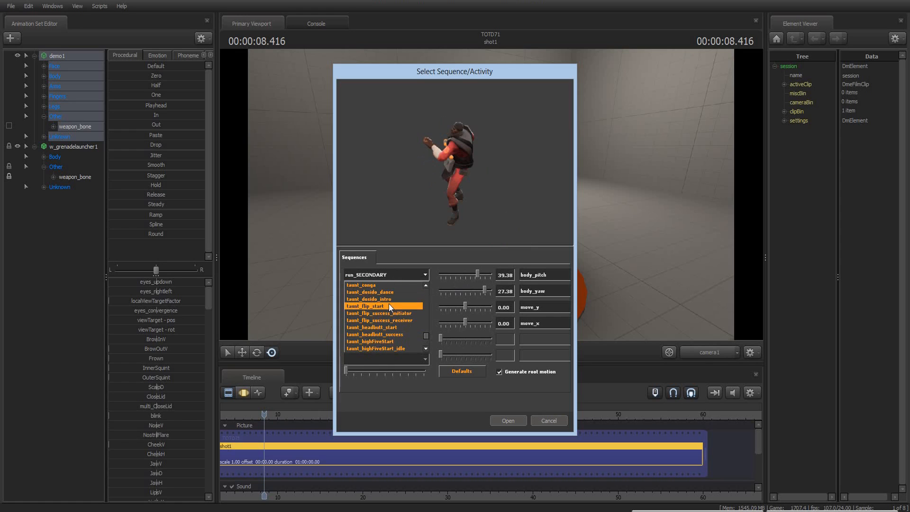
click(390, 304)
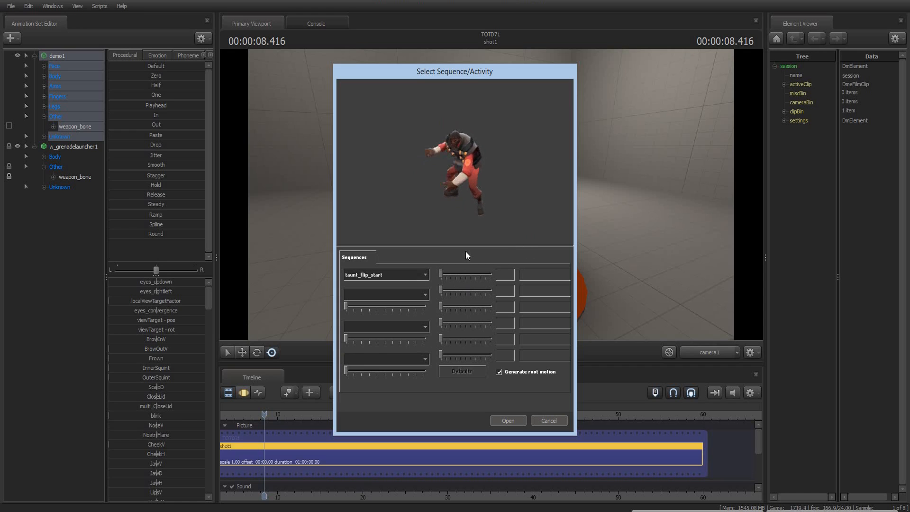
click(417, 294)
click(397, 320)
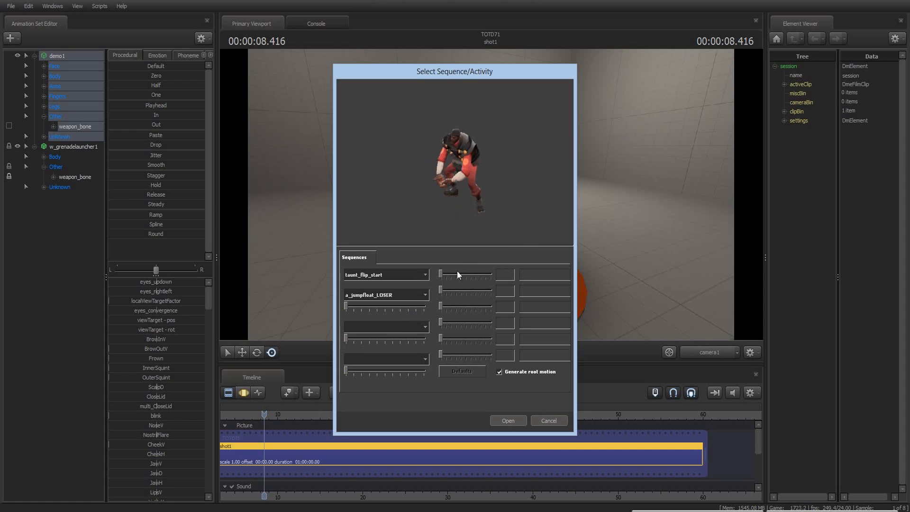
click(414, 296)
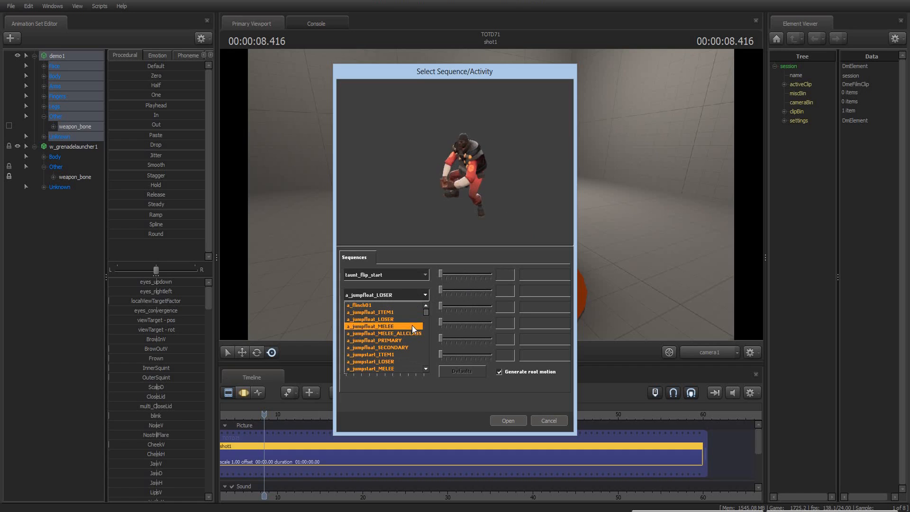
drag(428, 312, 429, 342)
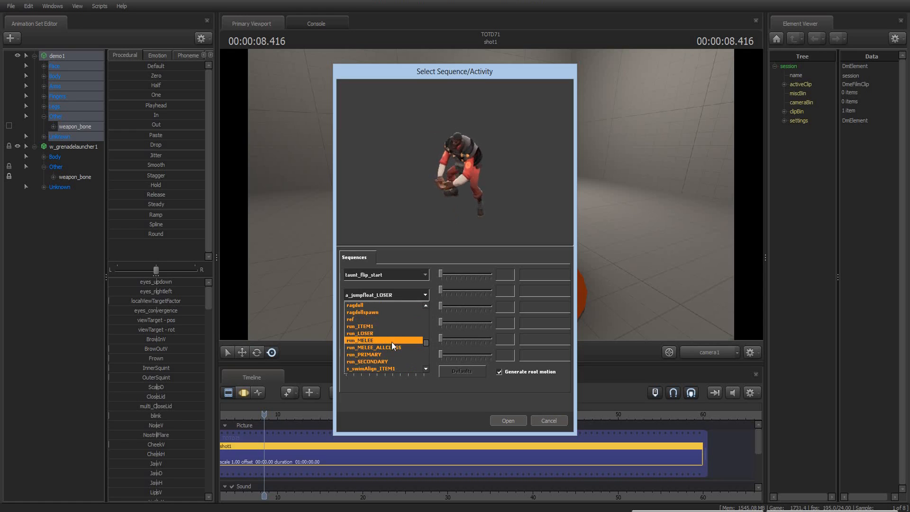
click(382, 361)
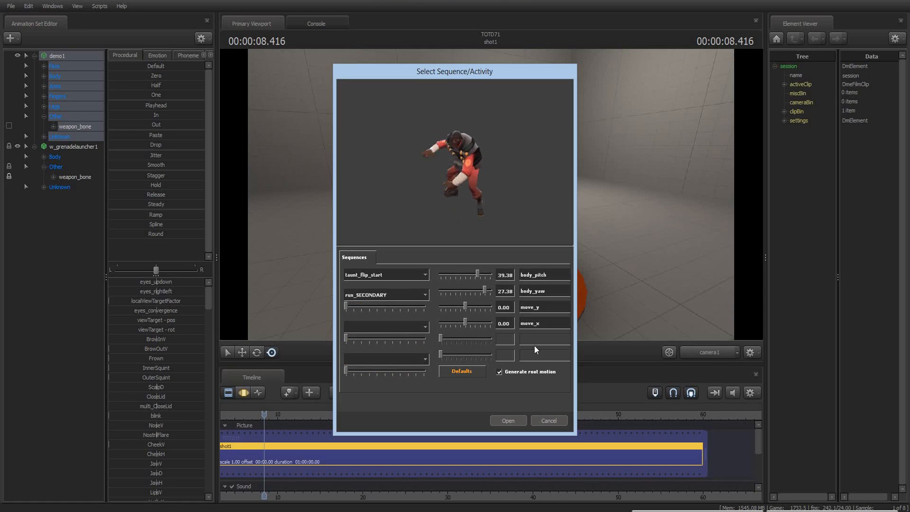
drag(466, 323, 495, 320)
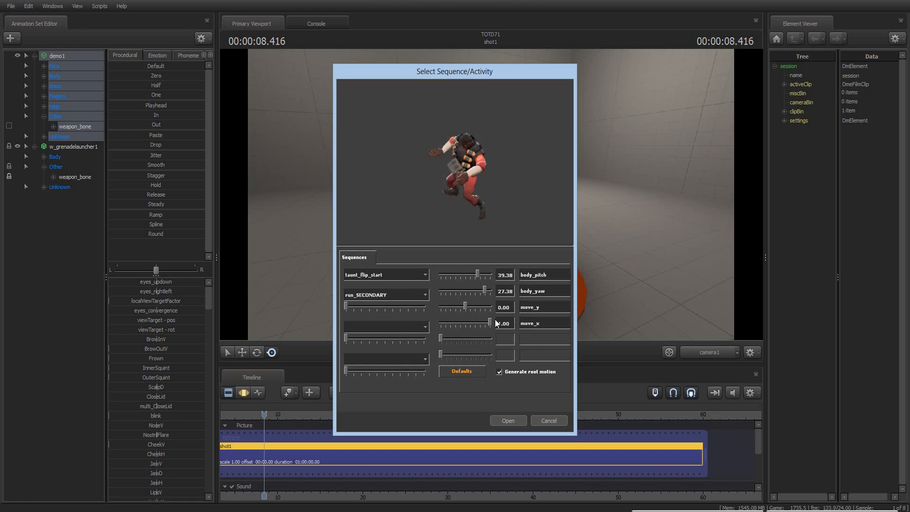
Step: Try taunt_desido_dance with move_x at 0.61 and a_jumpfloat_LOSER as the third sequence, and cancel the import
click(414, 275)
click(402, 291)
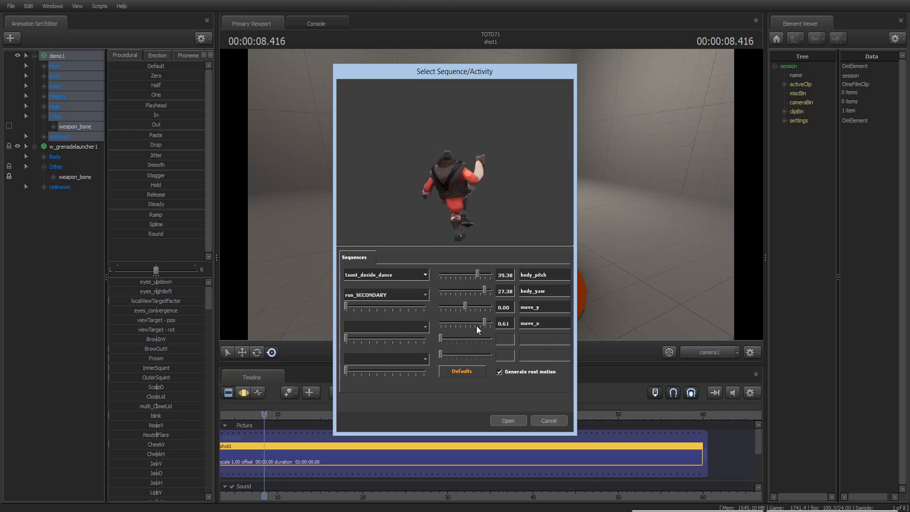
click(397, 326)
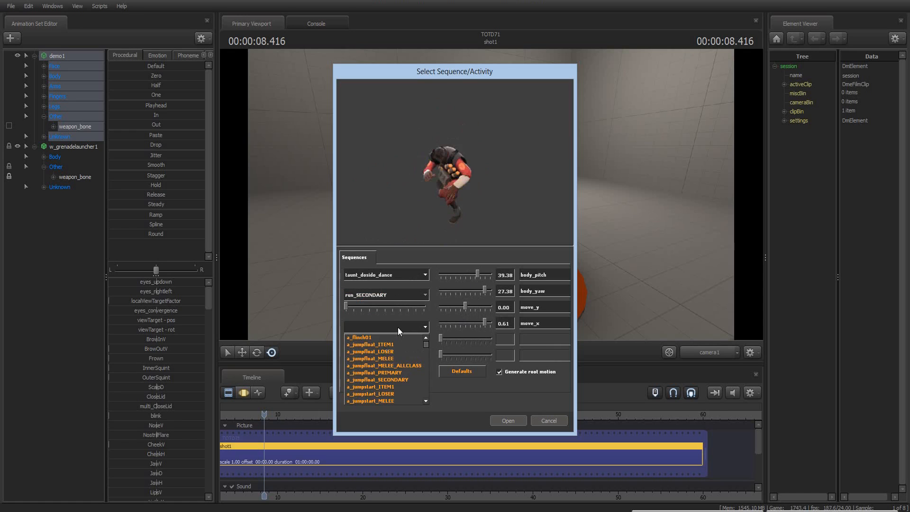
click(385, 348)
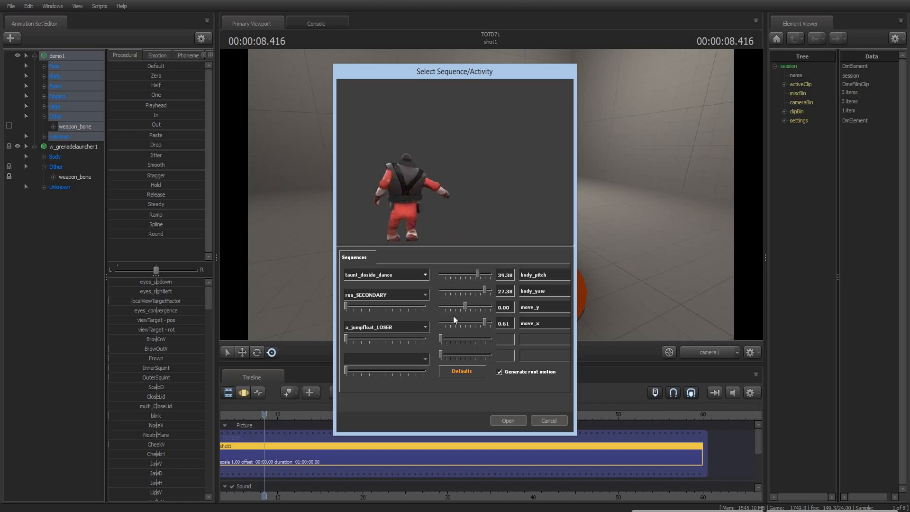
click(549, 420)
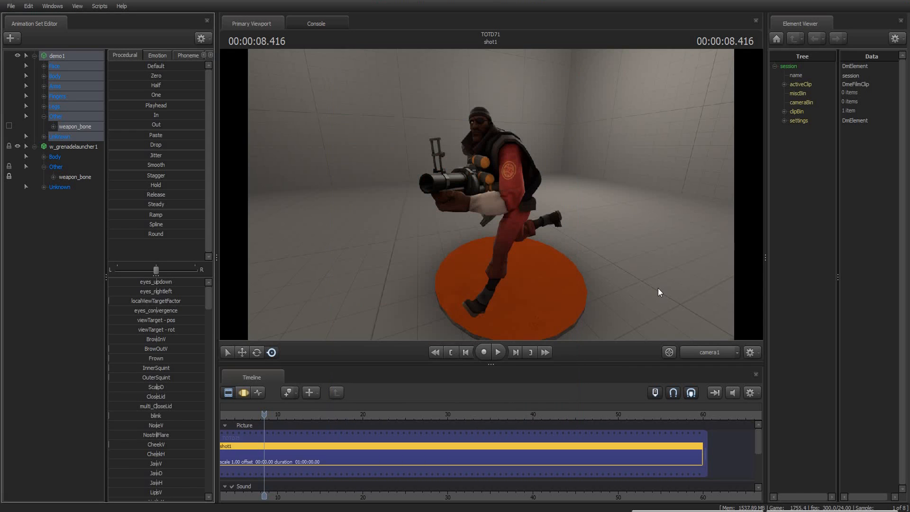